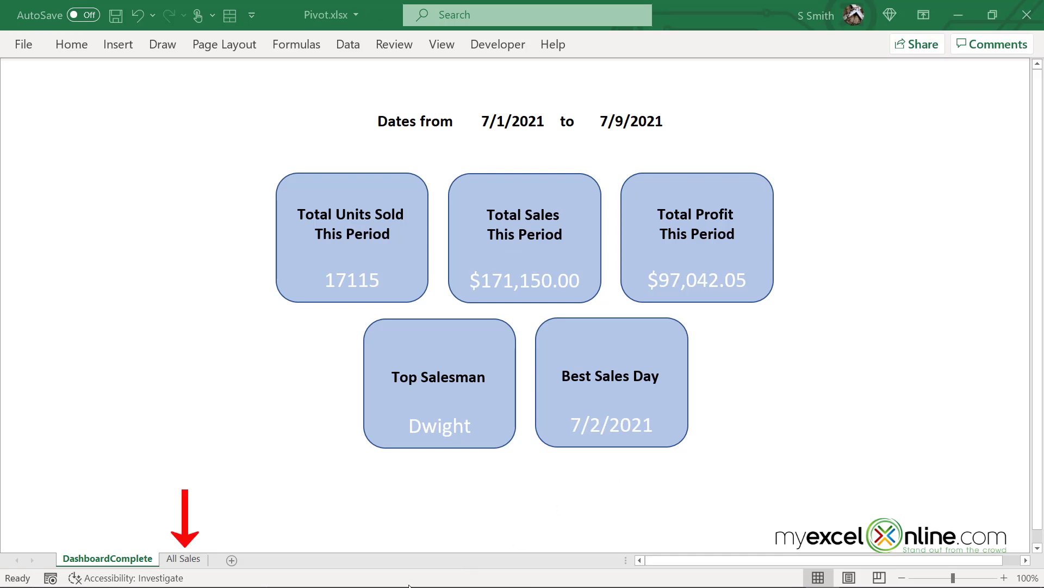
Compare the All Sales data with the finished dashboard, ending on the All Sales sheet
{"action": "left_click", "coordinate": [200, 564]}
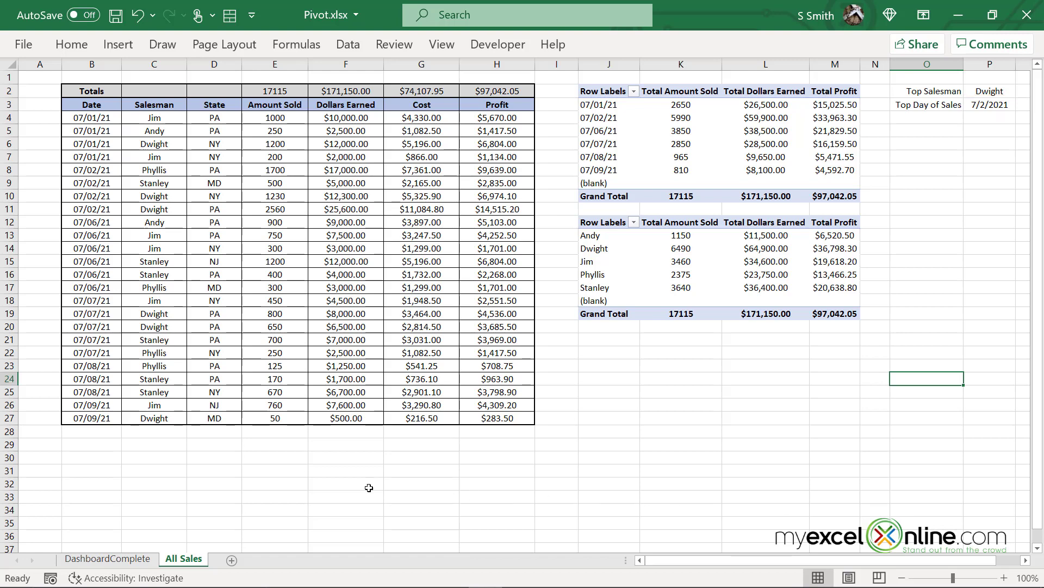
{"action": "left_click", "coordinate": [145, 560]}
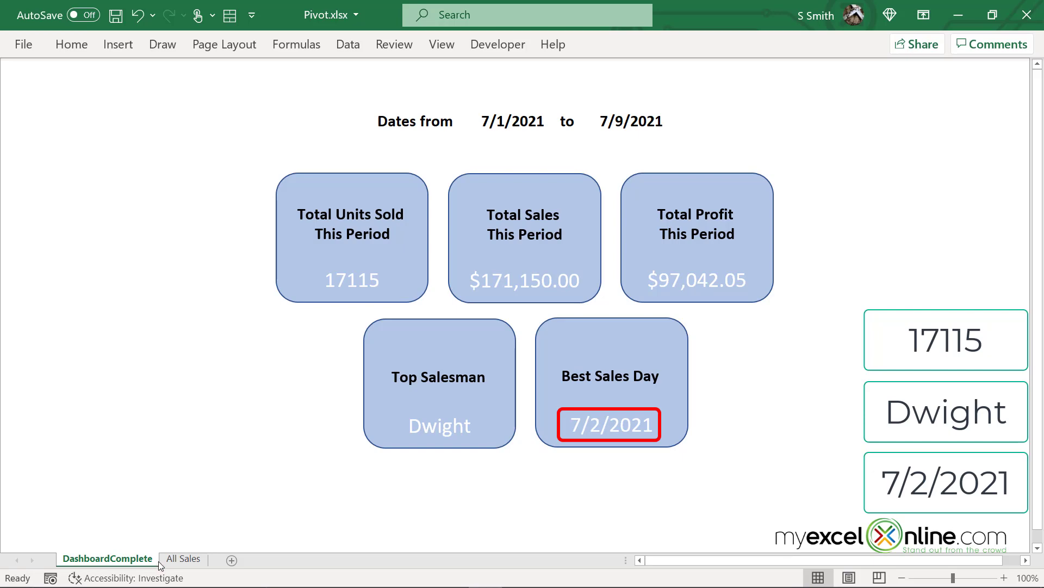
{"action": "left_click", "coordinate": [200, 559]}
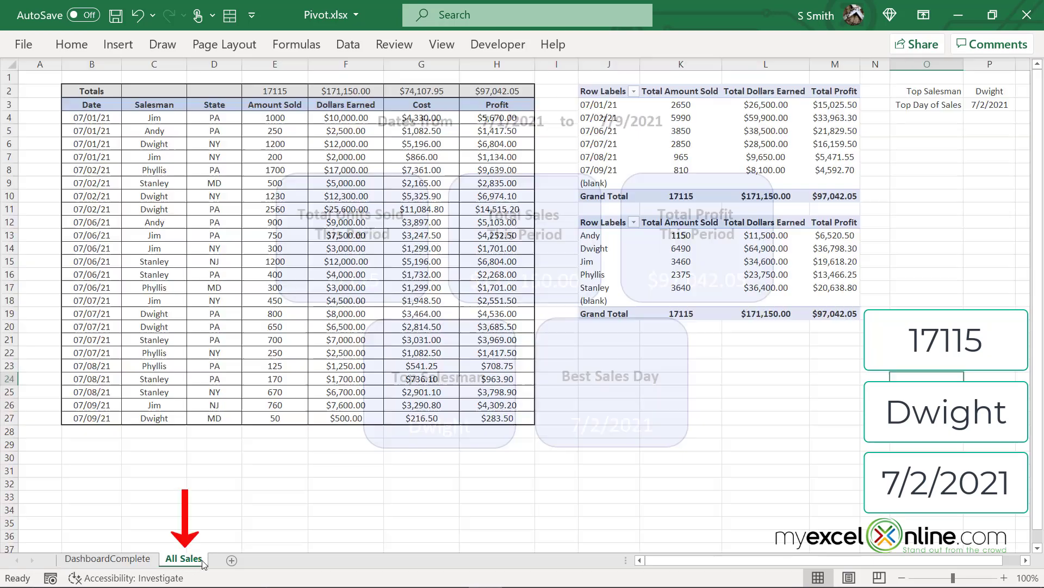
Enter a 7/10 sale in row 28: Jim, CT, 10000 units, 75000 dollars
{"action": "type", "text": "7"}
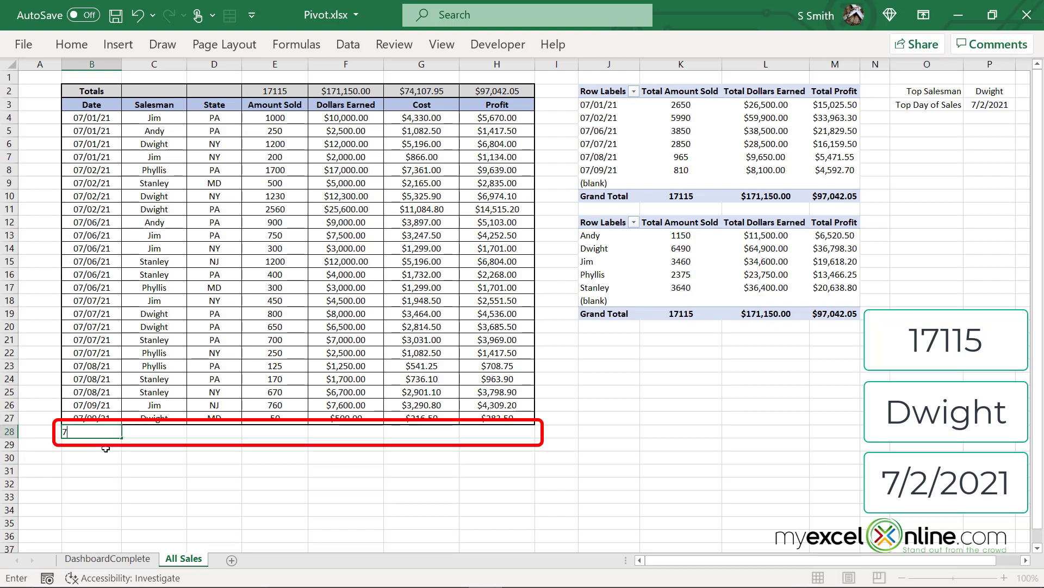
{"action": "type", "text": "/10"}
{"action": "key", "text": "Tab"}
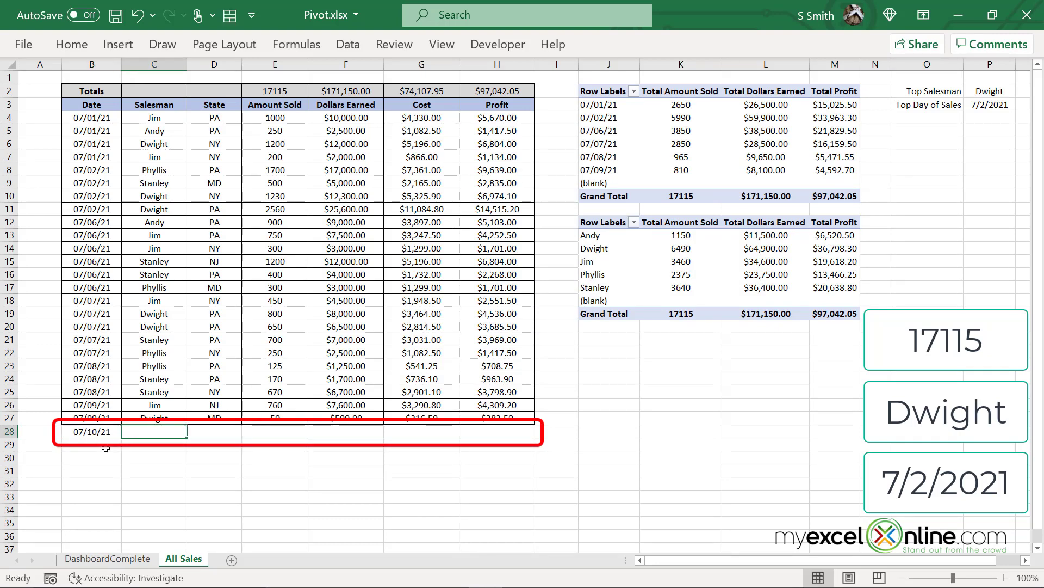
{"action": "type", "text": "Jim"}
{"action": "key", "text": "Tab"}
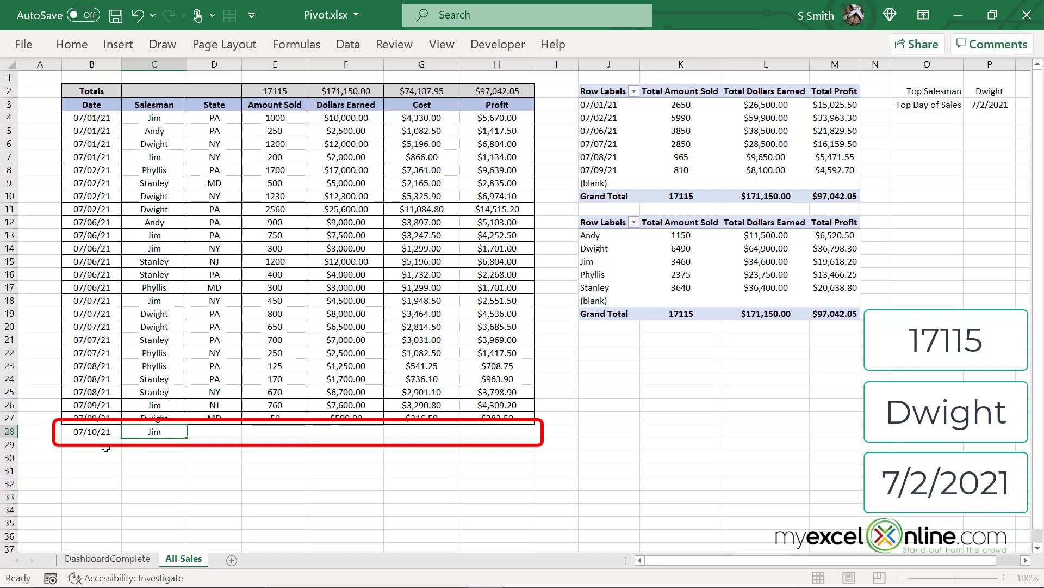
{"action": "type", "text": "CT"}
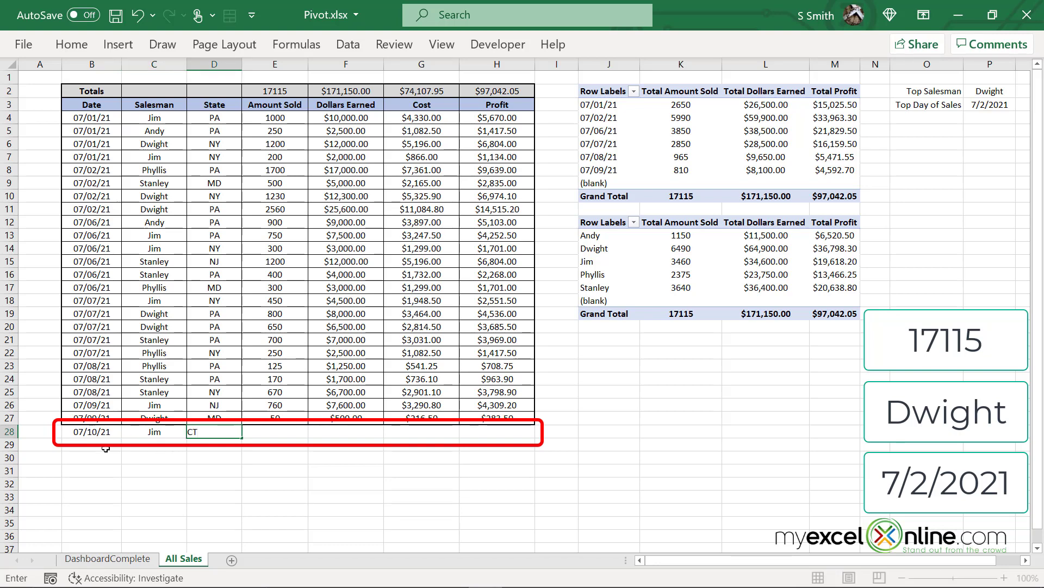
{"action": "key", "text": "Tab"}
{"action": "type", "text": "100"}
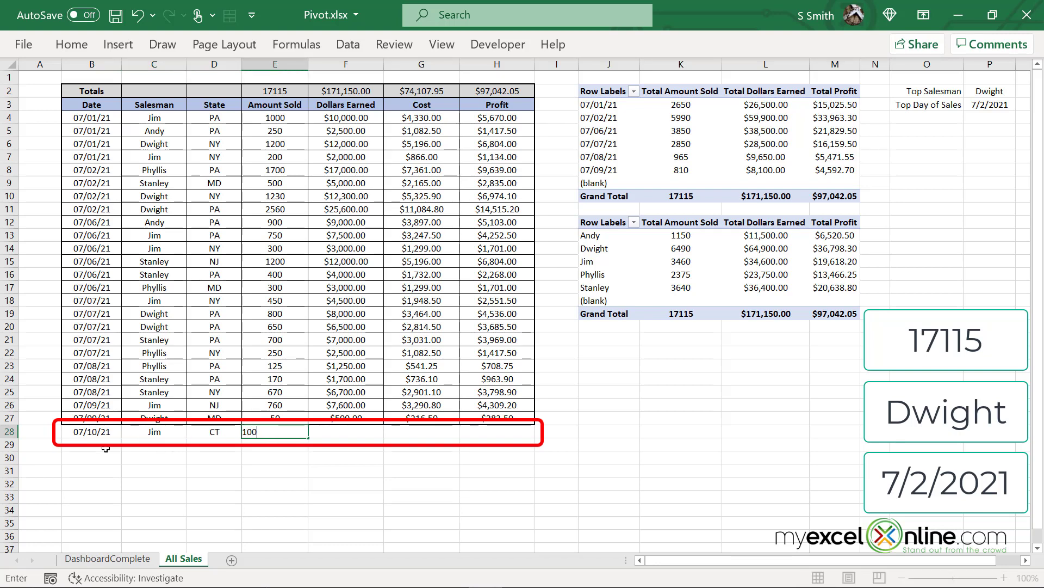
{"action": "type", "text": "00"}
{"action": "key", "text": "Tab"}
{"action": "type", "text": "75"}
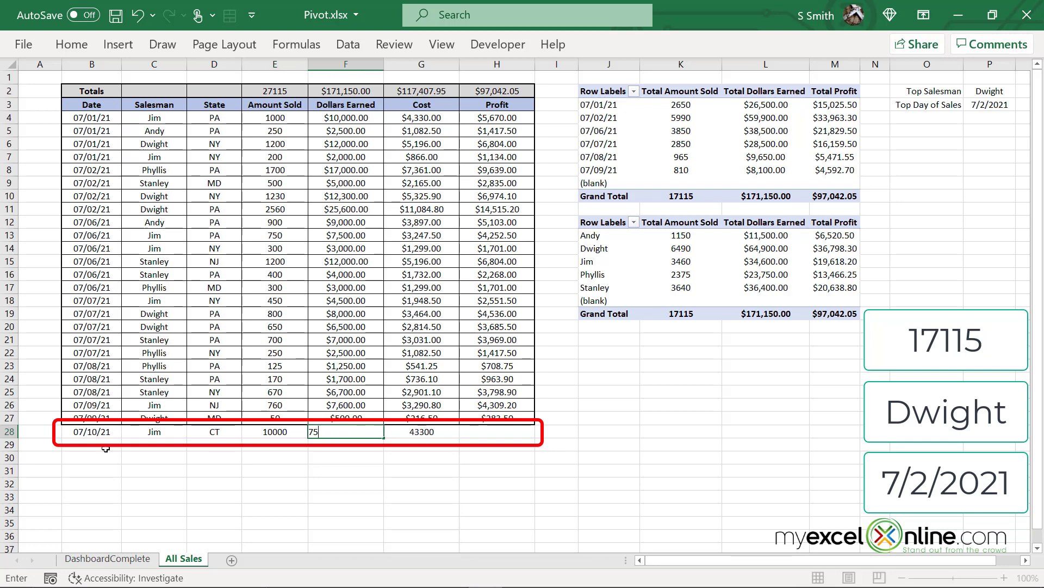
{"action": "type", "text": "000"}
{"action": "key", "text": "Return"}
Refresh the pivot tables and view the dashboard now showing 27115 units and best day 7/10/2021
{"action": "right_click", "coordinate": [599, 92]}
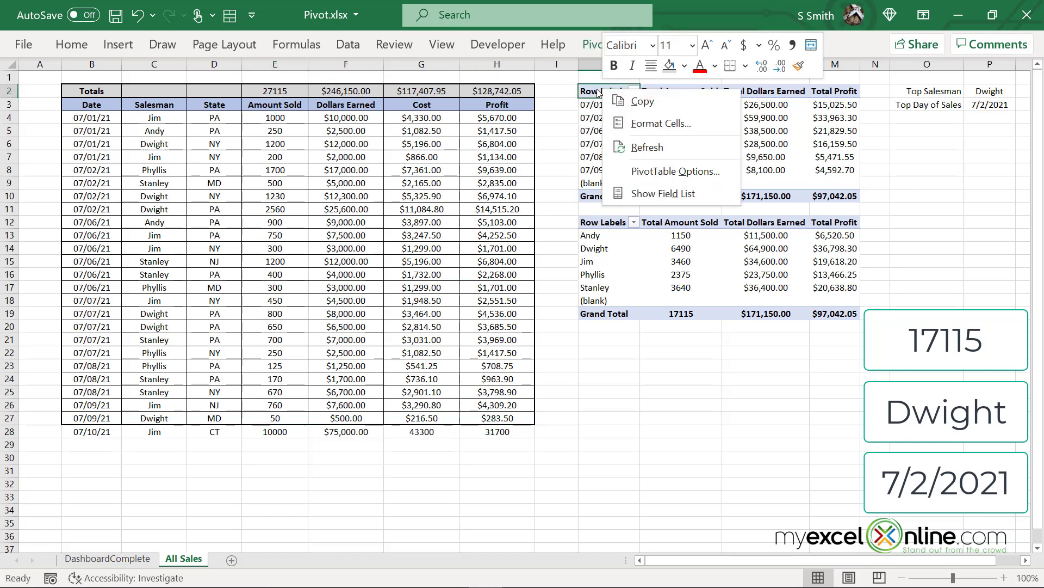
{"action": "left_click", "coordinate": [631, 146]}
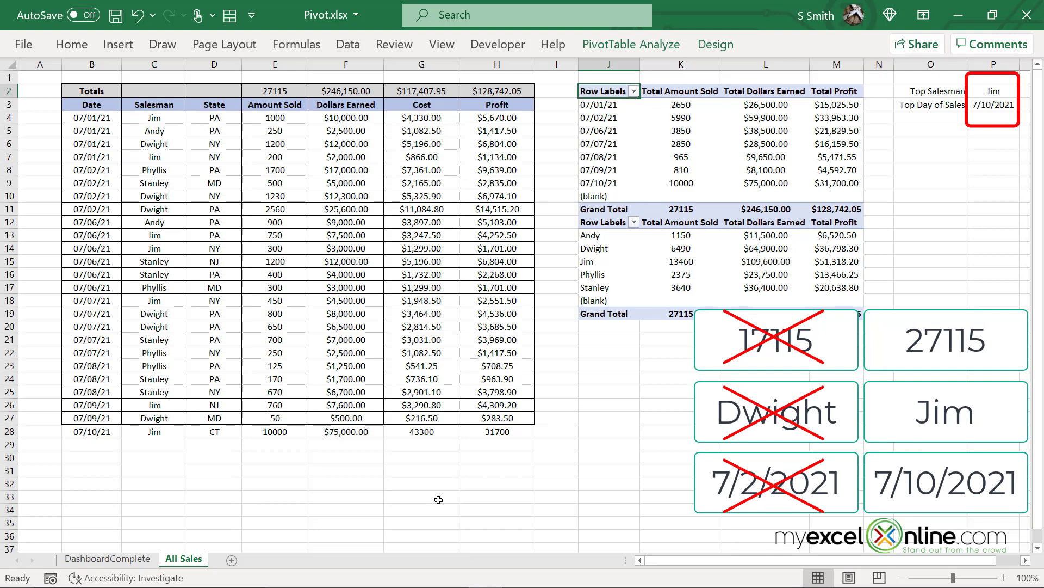
{"action": "left_click", "coordinate": [133, 561]}
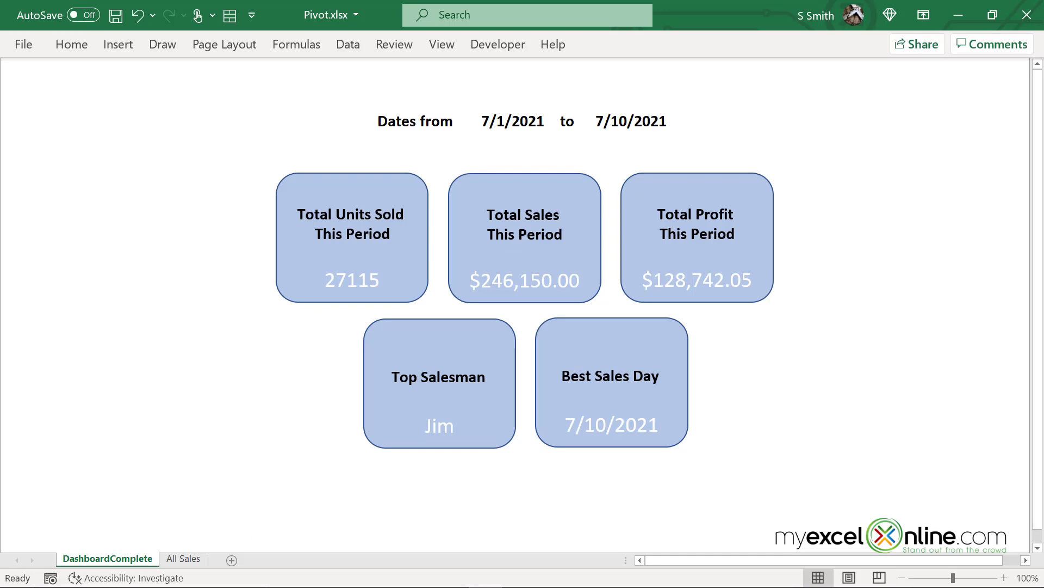
Insert a new worksheet and rename it Dashboard
{"action": "left_click", "coordinate": [231, 560]}
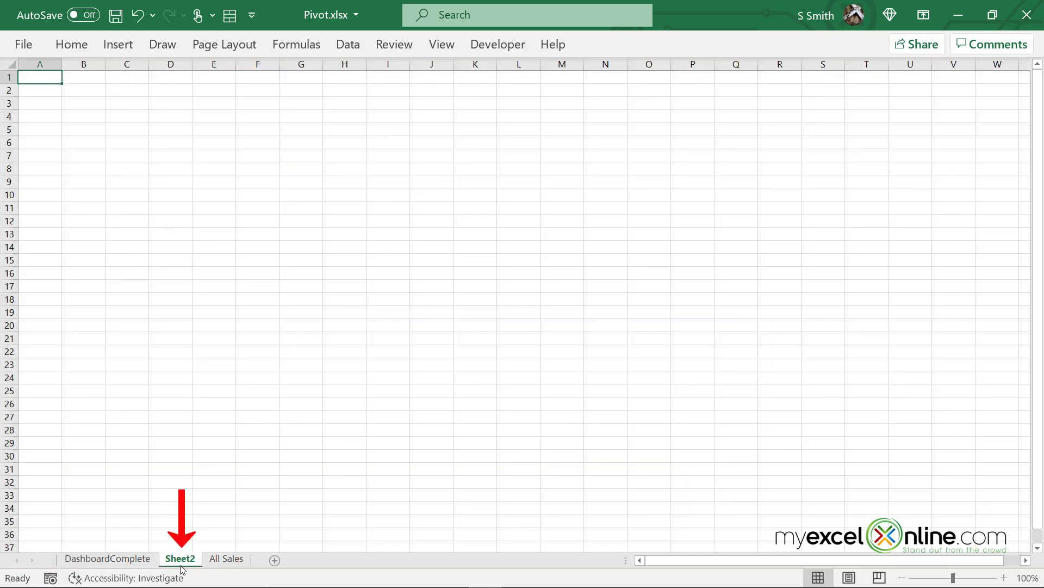
{"action": "double_click", "coordinate": [180, 560]}
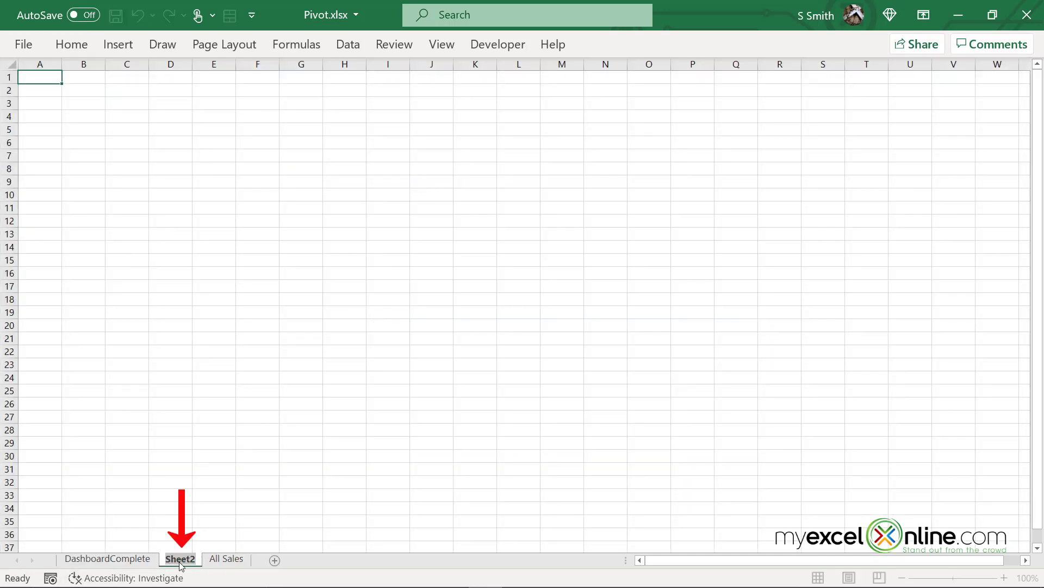
{"action": "type", "text": "Dashboard"}
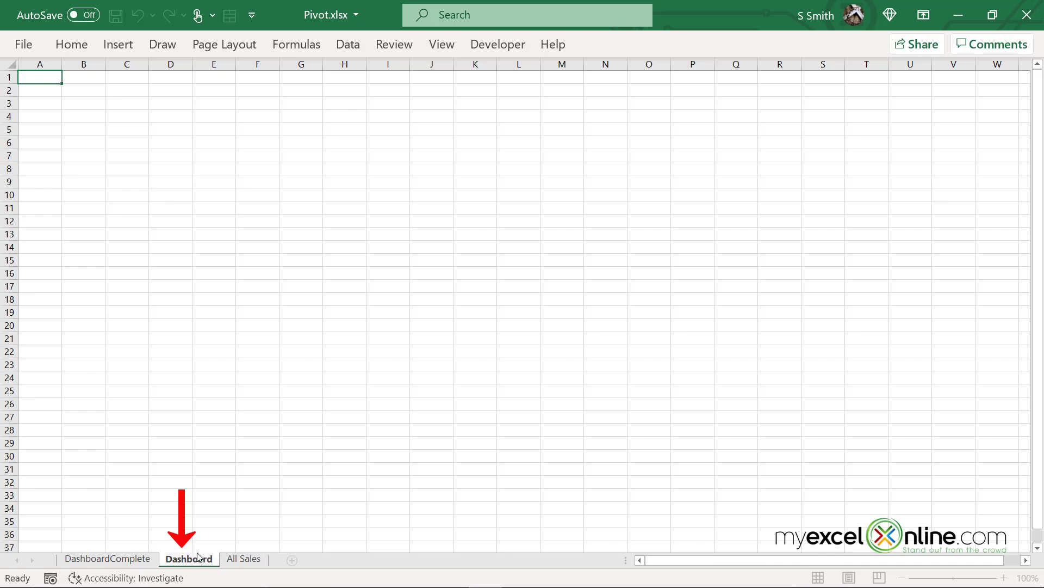
{"action": "key", "text": "Return"}
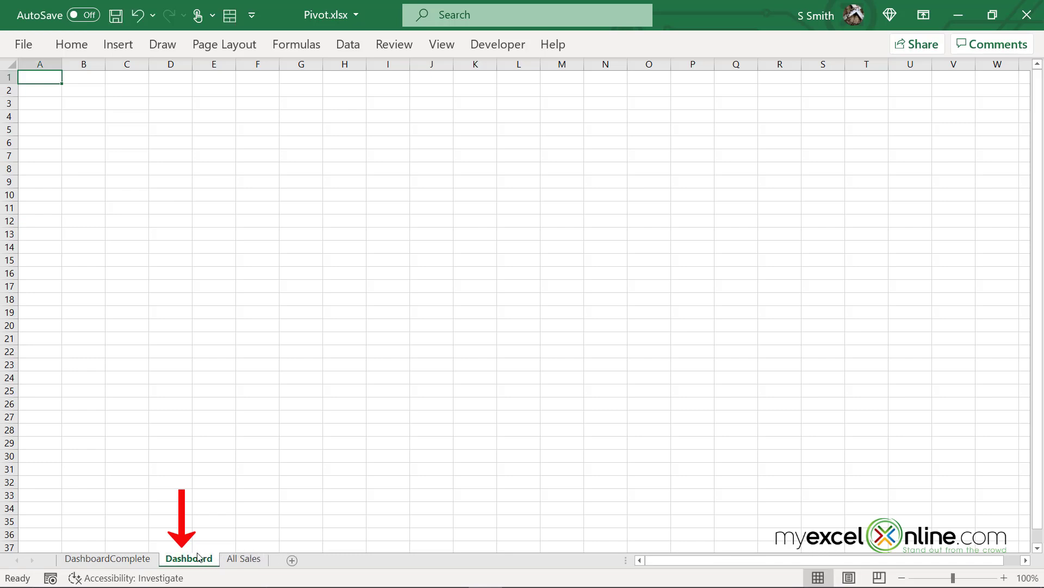
After checking the finished dashboard, turn on the formula bar and pin the ribbon open
{"action": "left_click", "coordinate": [152, 560]}
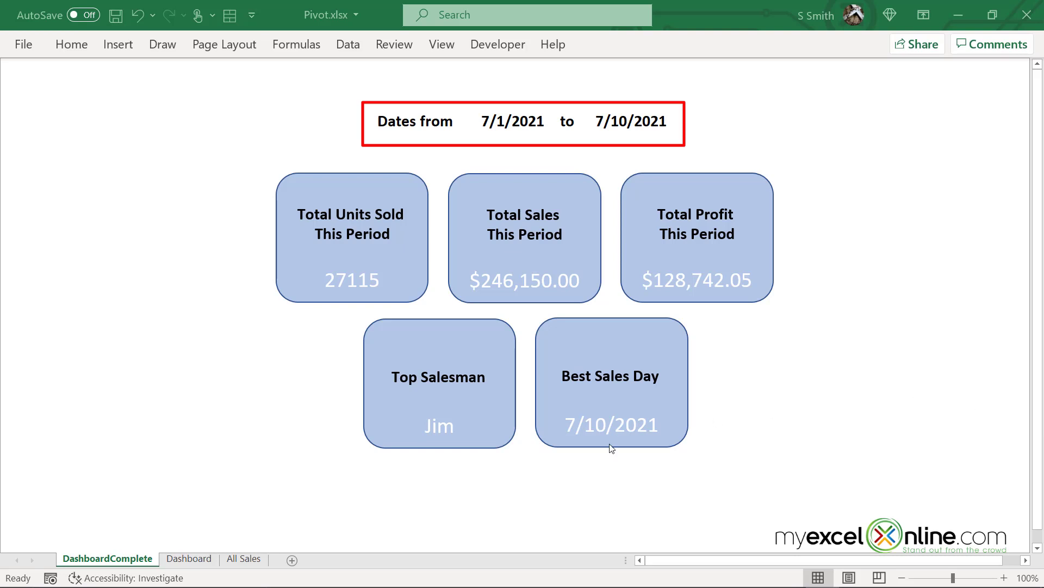
{"action": "left_click", "coordinate": [202, 563]}
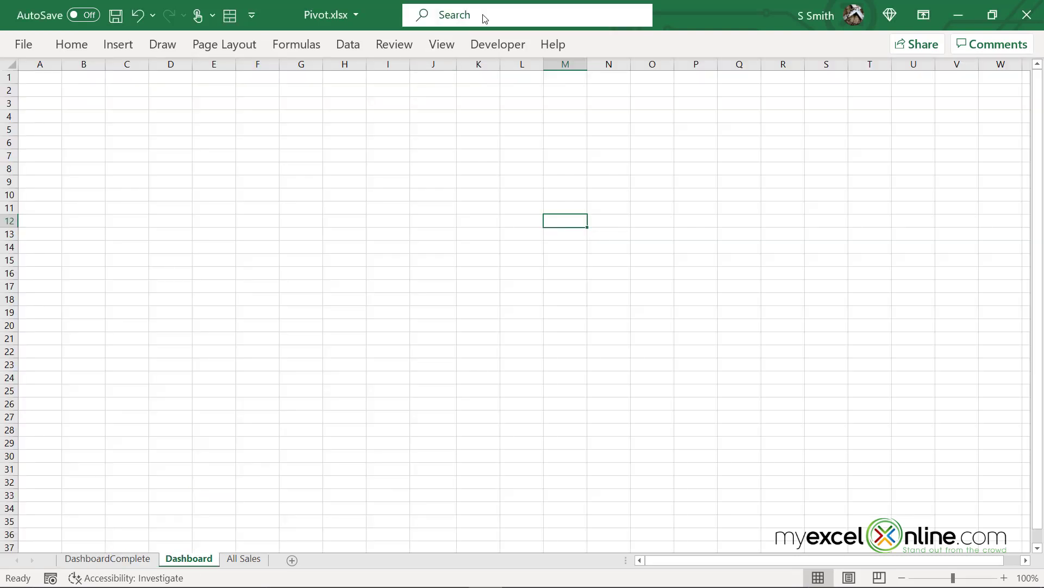
{"action": "left_click", "coordinate": [442, 46]}
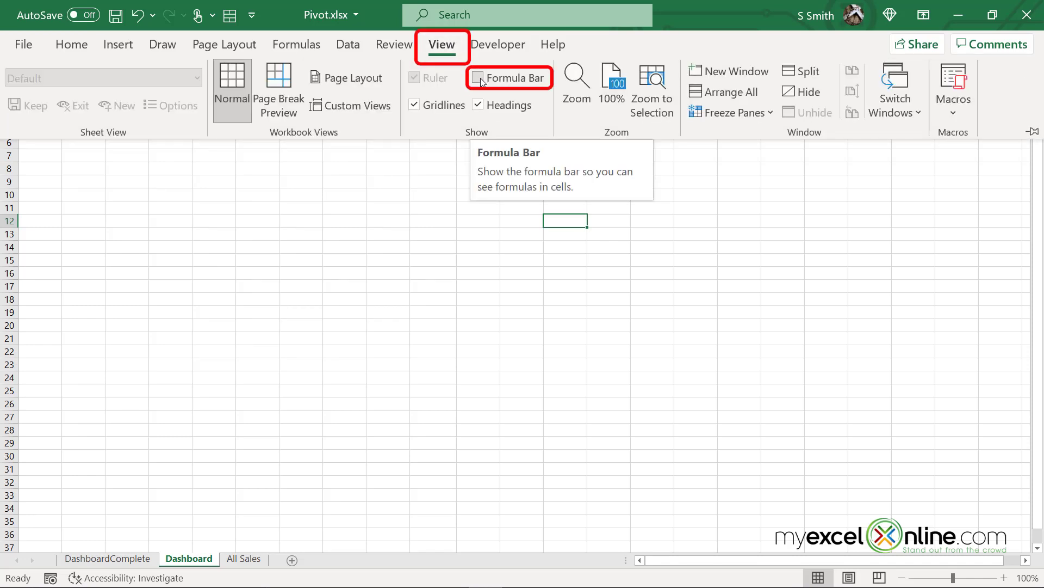
{"action": "left_click", "coordinate": [481, 77]}
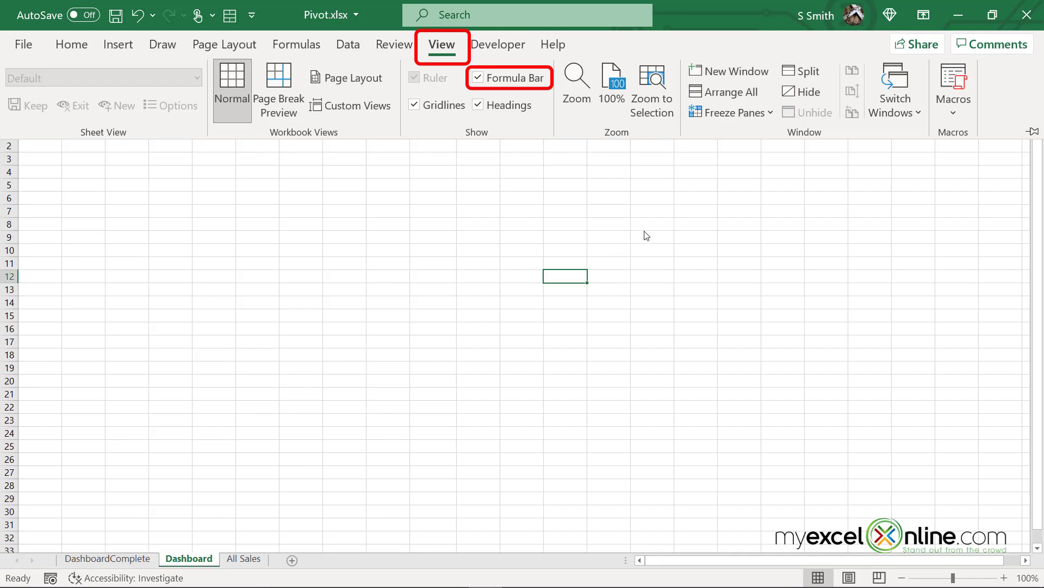
{"action": "left_click", "coordinate": [1034, 132]}
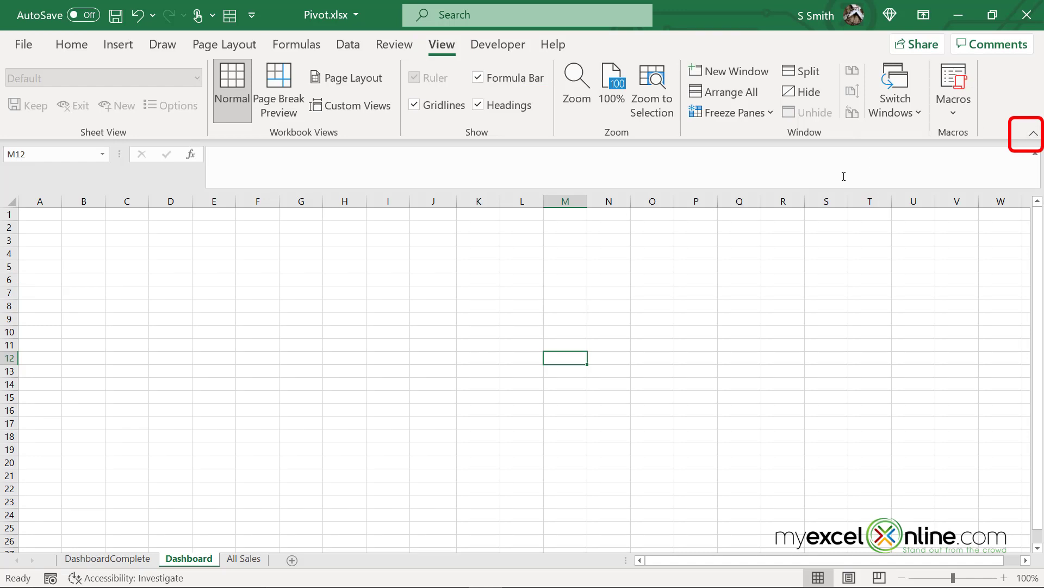
Put the label 'Dates From' in G4 and =MIN of All Sales column B in H4
{"action": "left_click", "coordinate": [293, 249]}
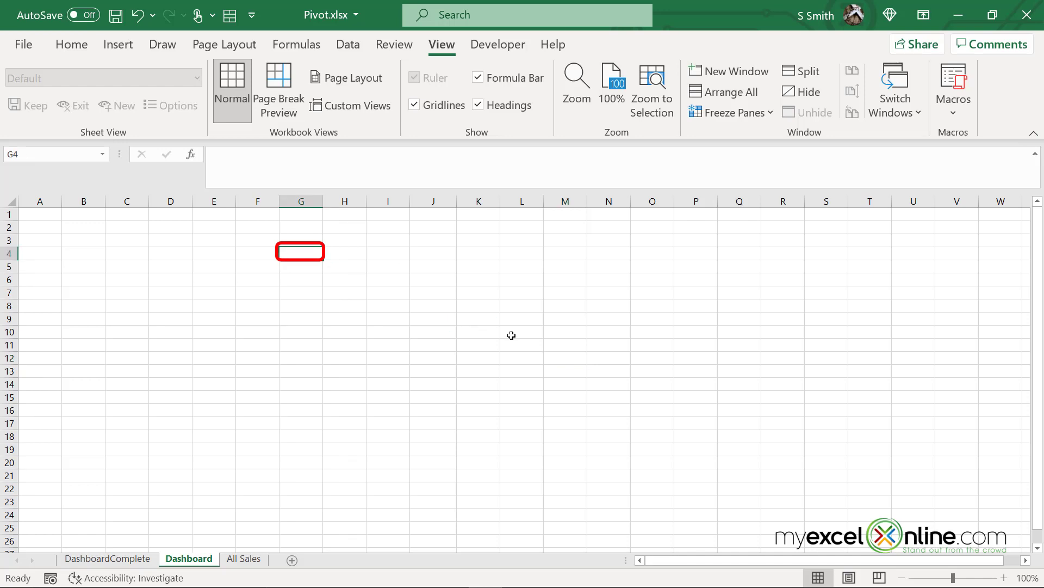
{"action": "type", "text": "Dates From"}
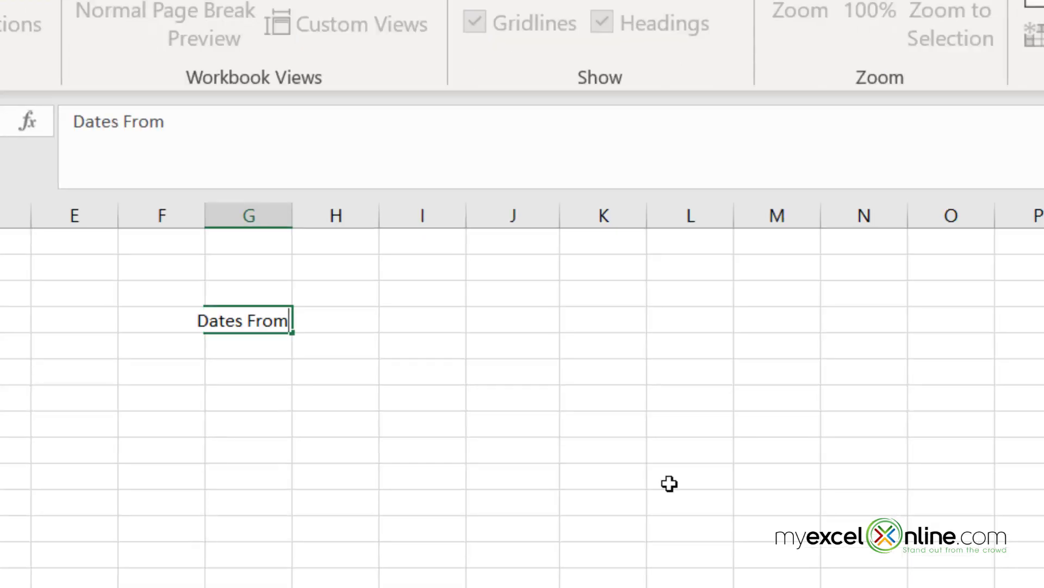
{"action": "key", "text": "Tab"}
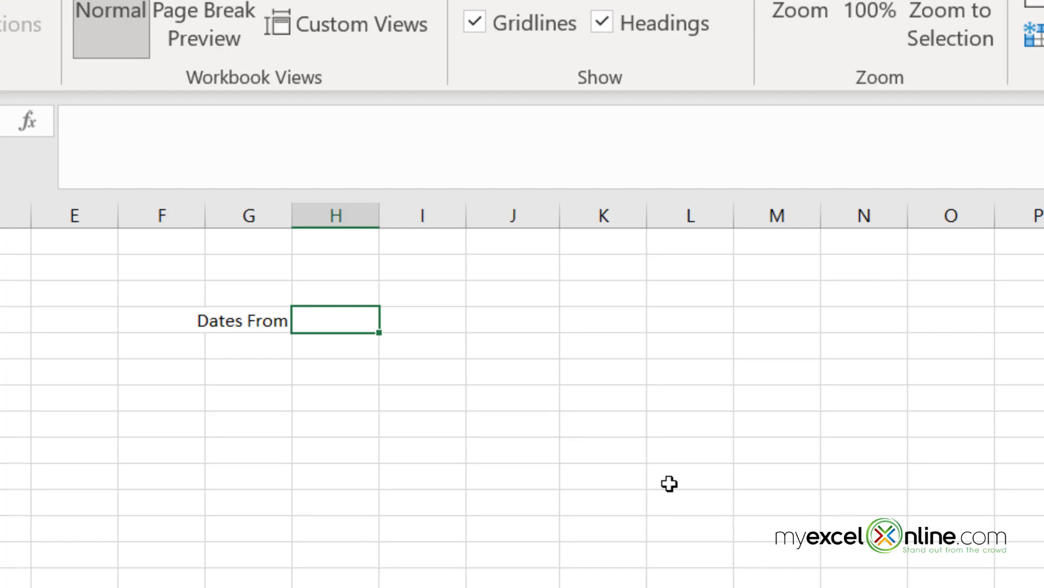
{"action": "type", "text": "="}
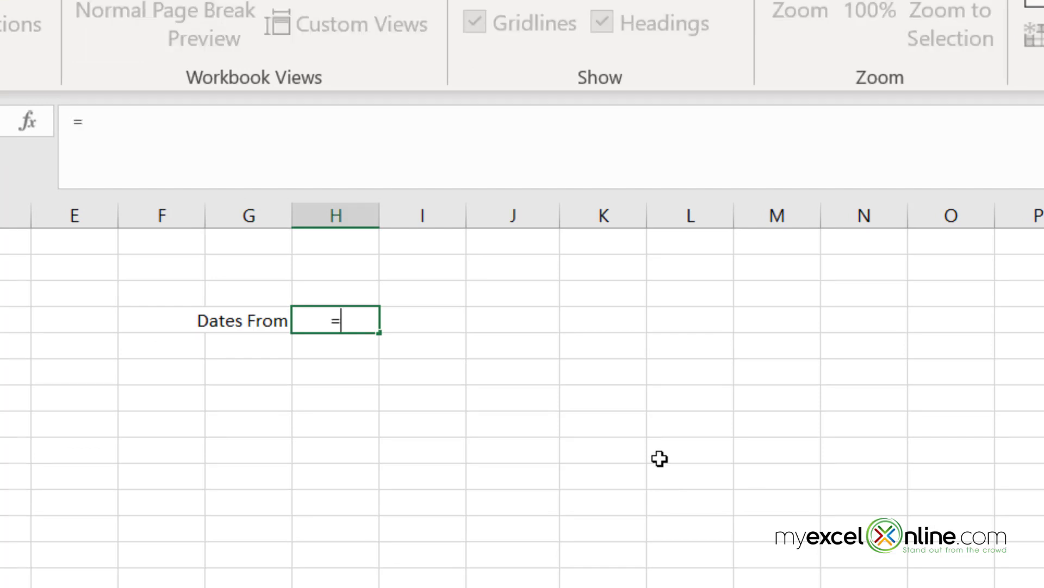
{"action": "type", "text": "min("}
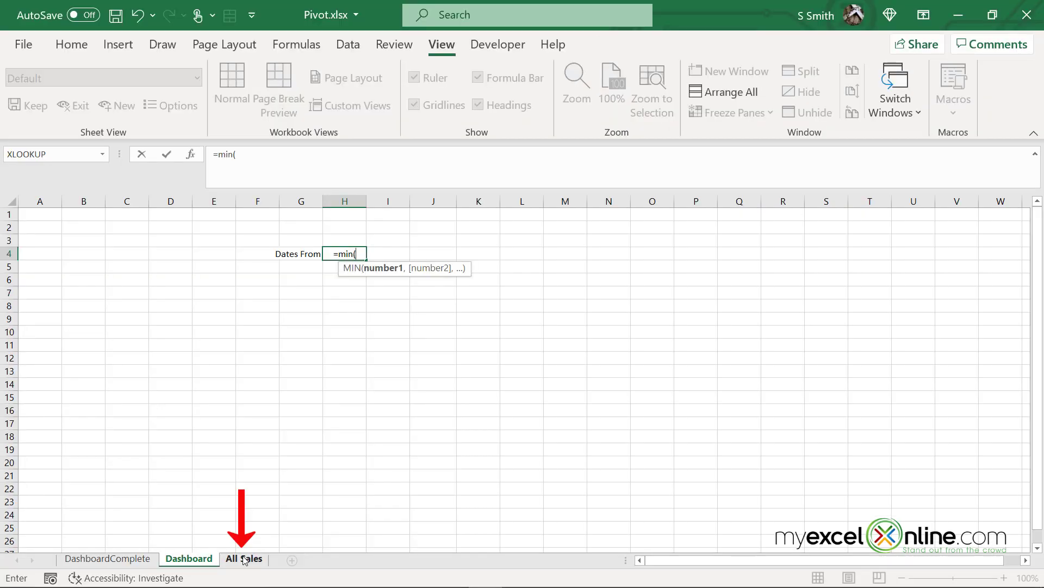
{"action": "left_click", "coordinate": [244, 559]}
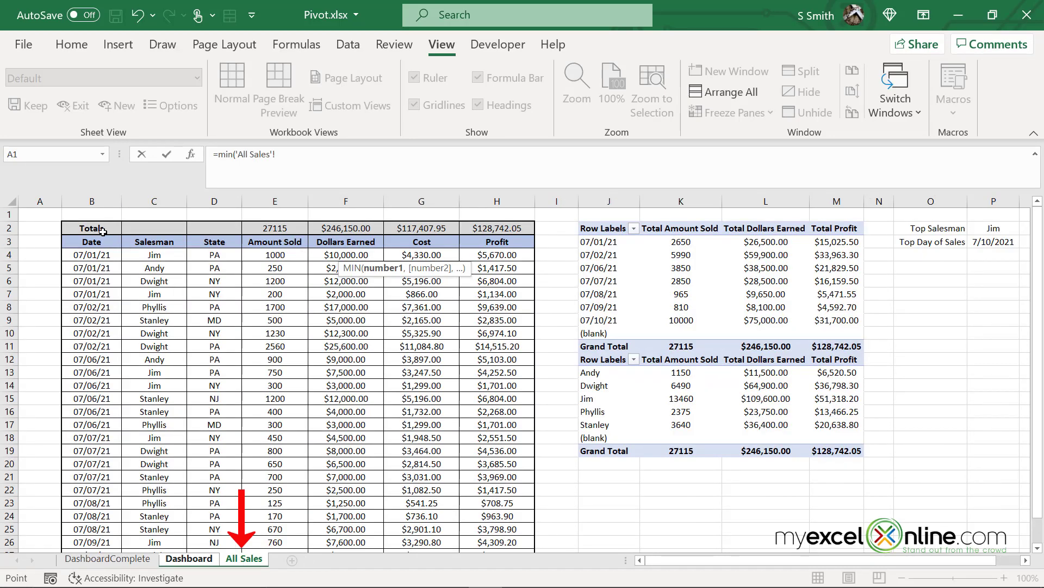
{"action": "left_click", "coordinate": [75, 204]}
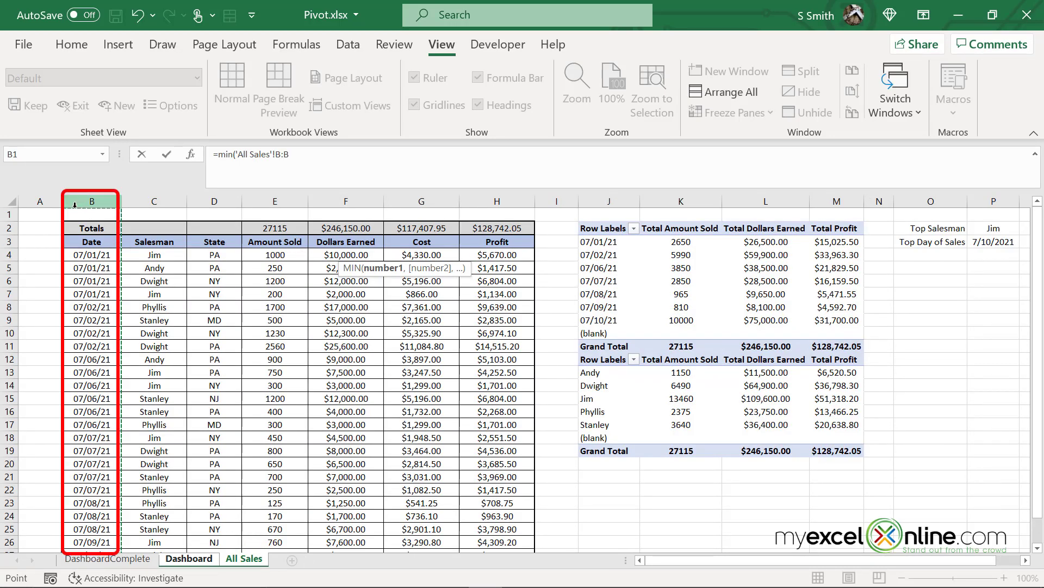
{"action": "key", "text": "Return"}
Type 'to' in I4 and enter =MAX of All Sales column B in J4
{"action": "left_click", "coordinate": [388, 254]}
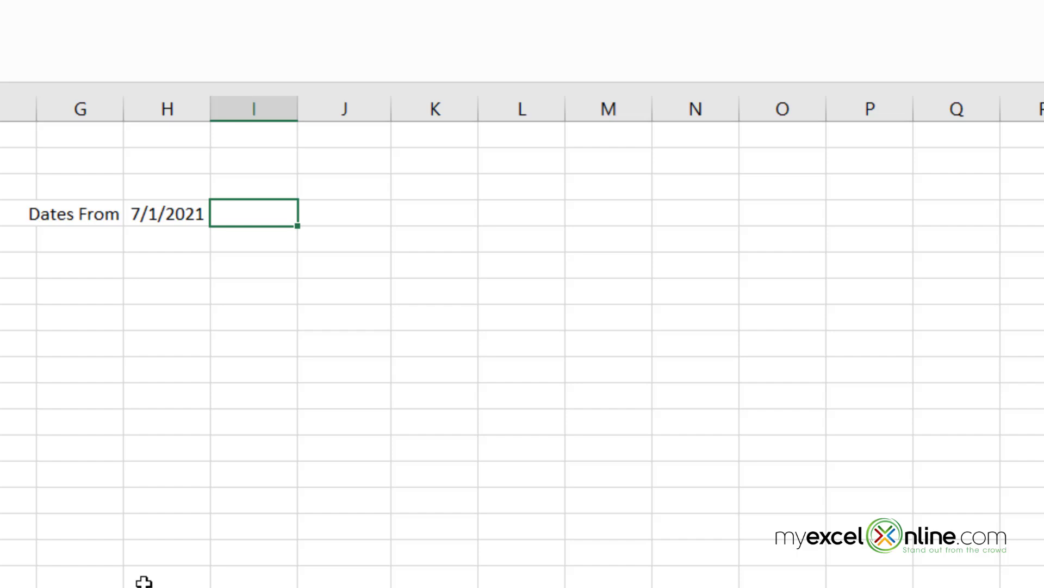
{"action": "type", "text": "to"}
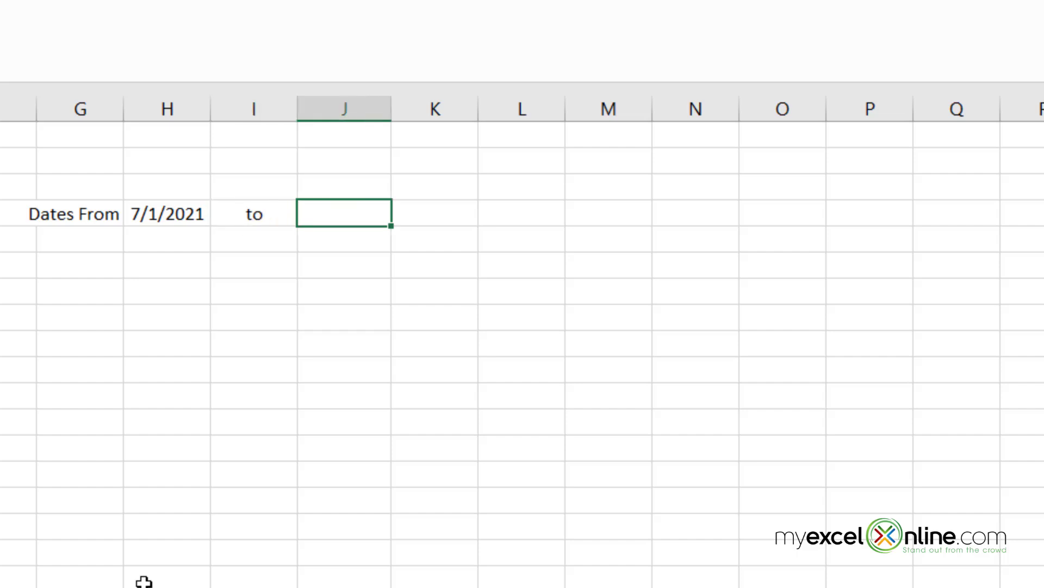
{"action": "type", "text": "=max('All Sales'!"}
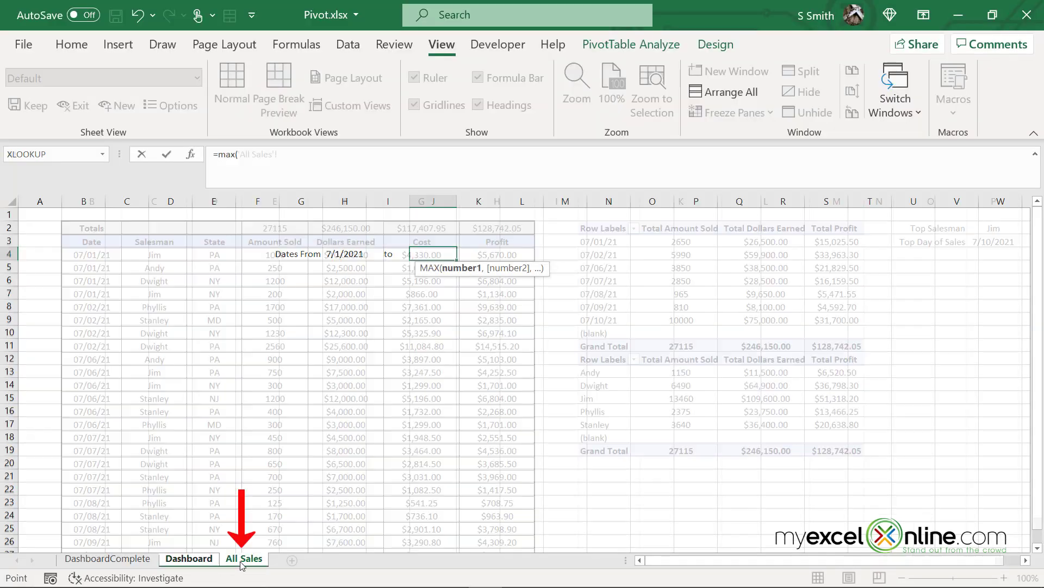
{"action": "left_click", "coordinate": [244, 559]}
{"action": "left_click", "coordinate": [83, 201]}
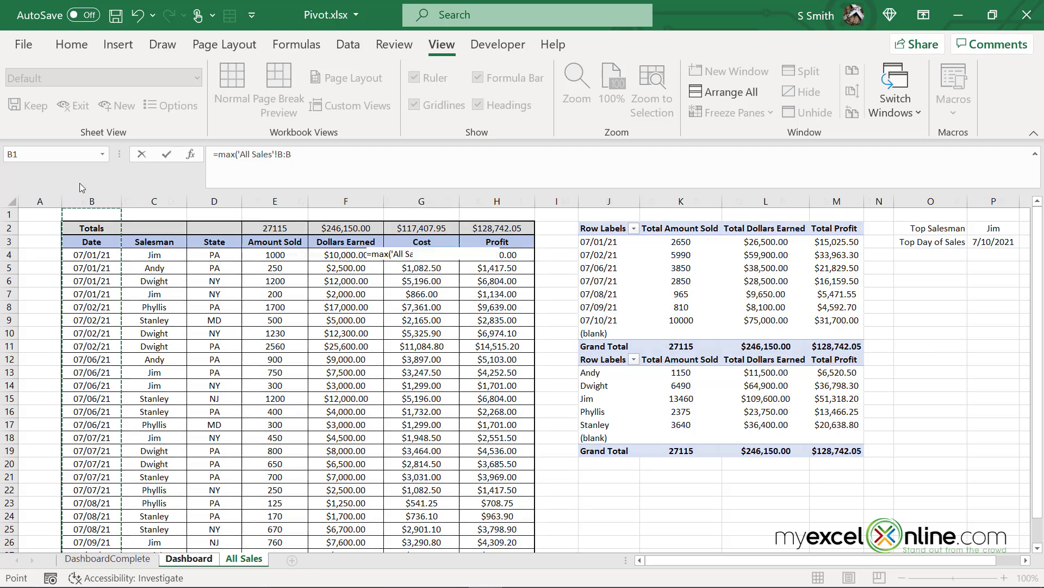
{"action": "key", "text": "Return"}
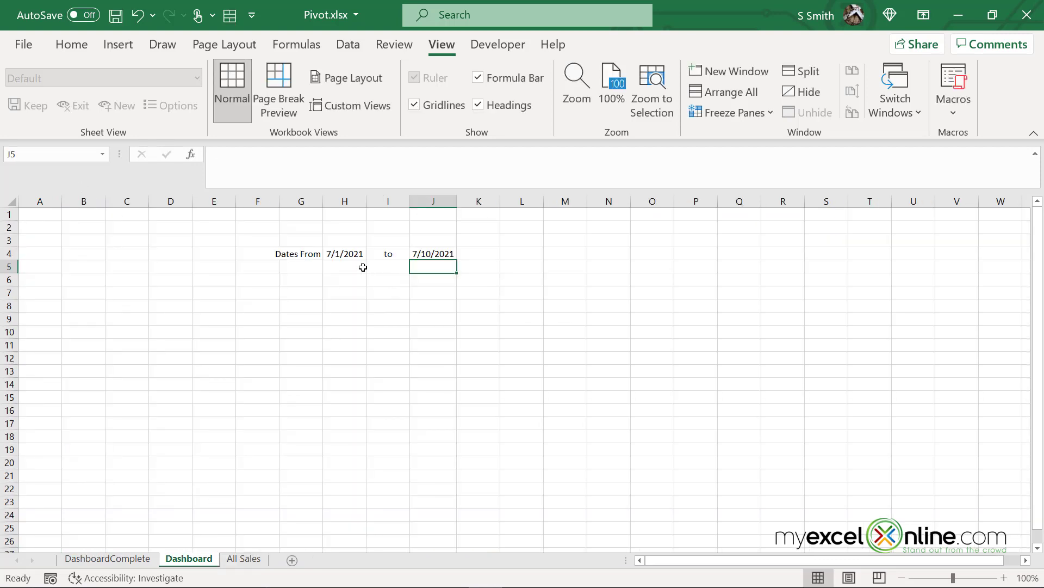
Apply the Short Date number format to H4 and J4
{"action": "left_click", "coordinate": [344, 251]}
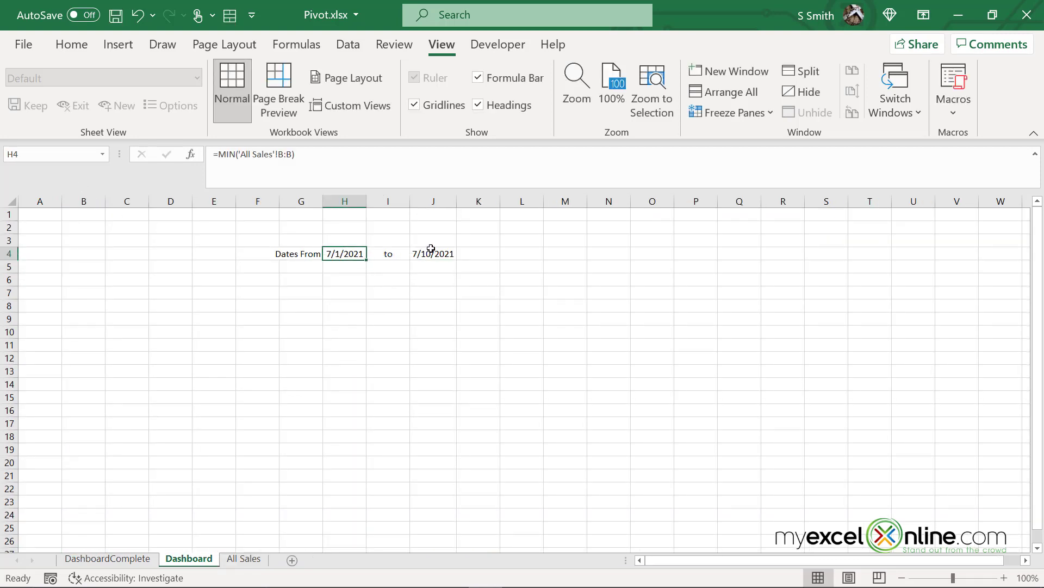
{"action": "left_click", "coordinate": [429, 251], "text": "ctrl"}
{"action": "left_click", "coordinate": [59, 49]}
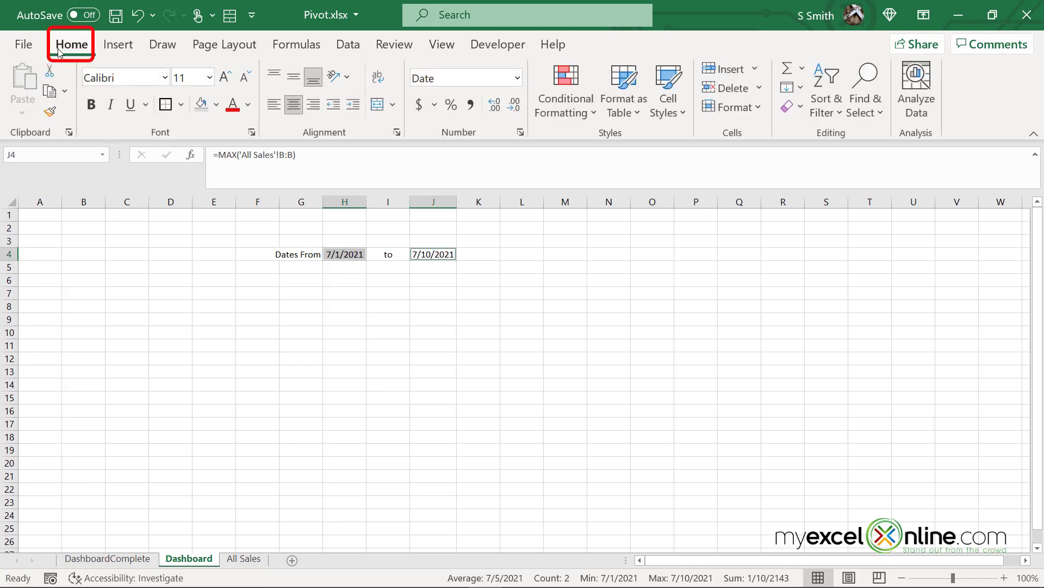
{"action": "left_click", "coordinate": [517, 78]}
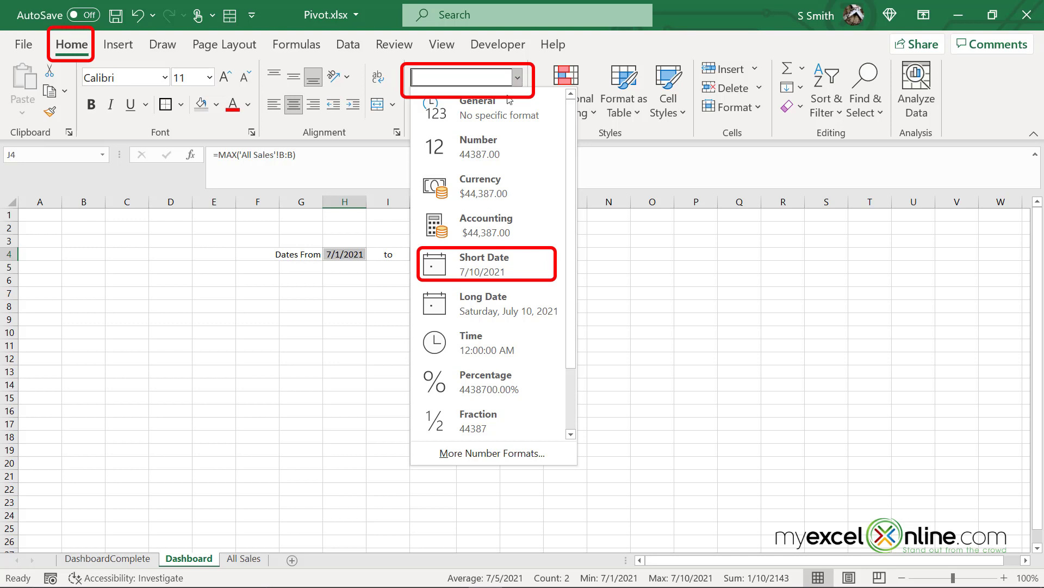
{"action": "left_click", "coordinate": [475, 260]}
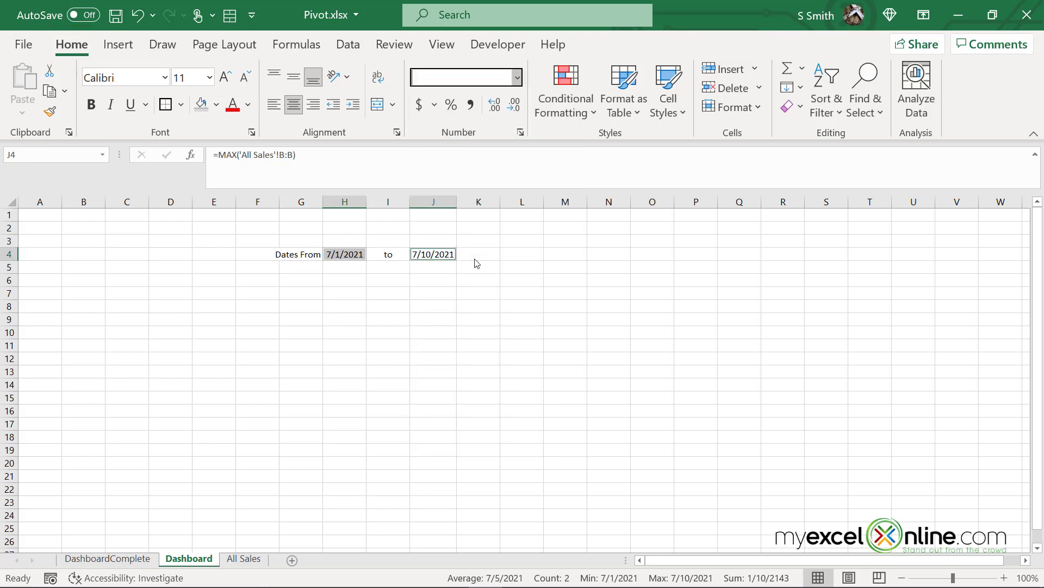
{"action": "left_click", "coordinate": [289, 253]}
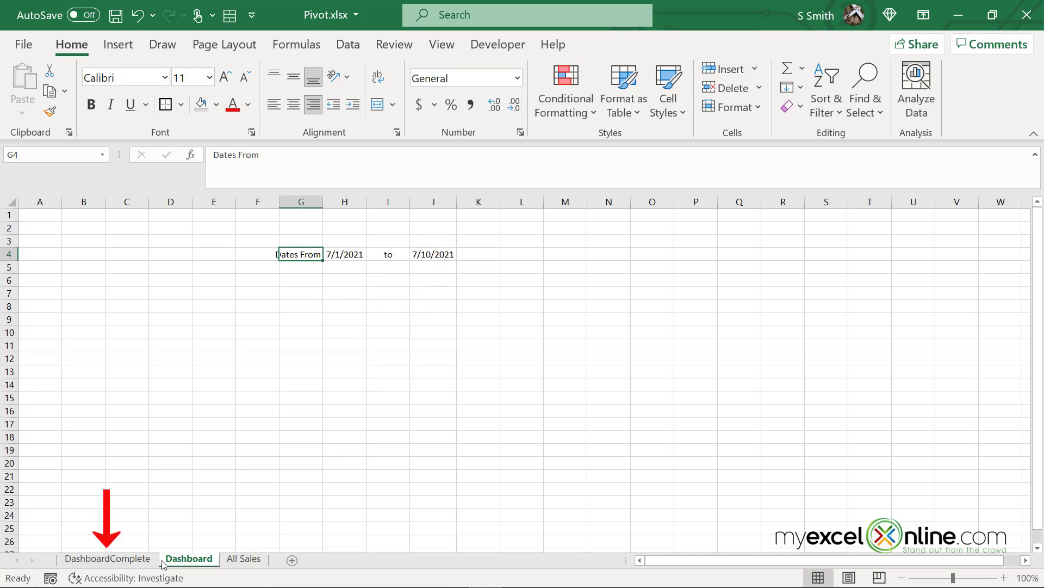
After previewing DashboardComplete, draw a rounded rectangle over roughly E6 to F14 on Dashboard
{"action": "left_click", "coordinate": [145, 562]}
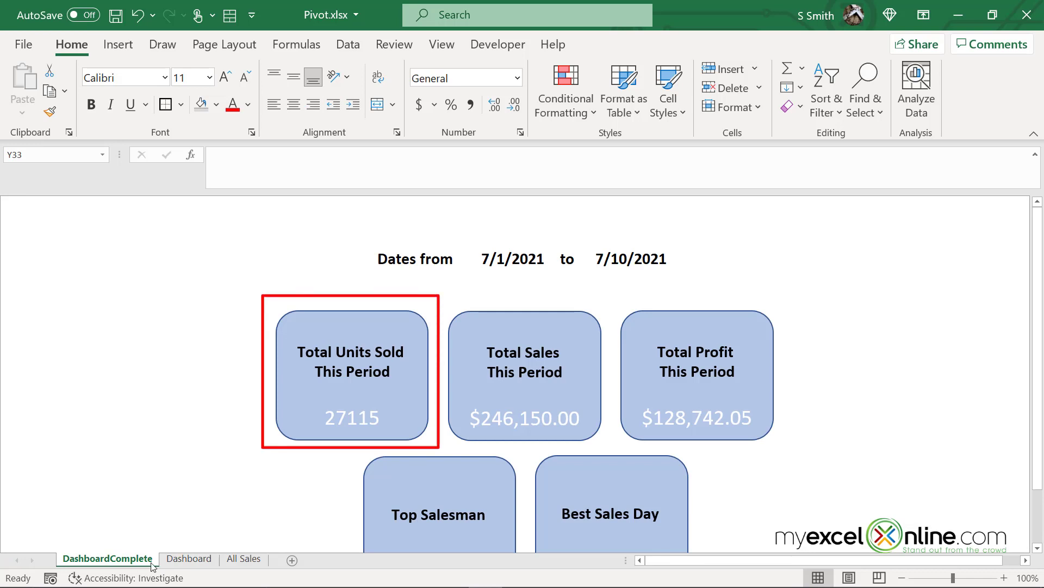
{"action": "left_click", "coordinate": [184, 560]}
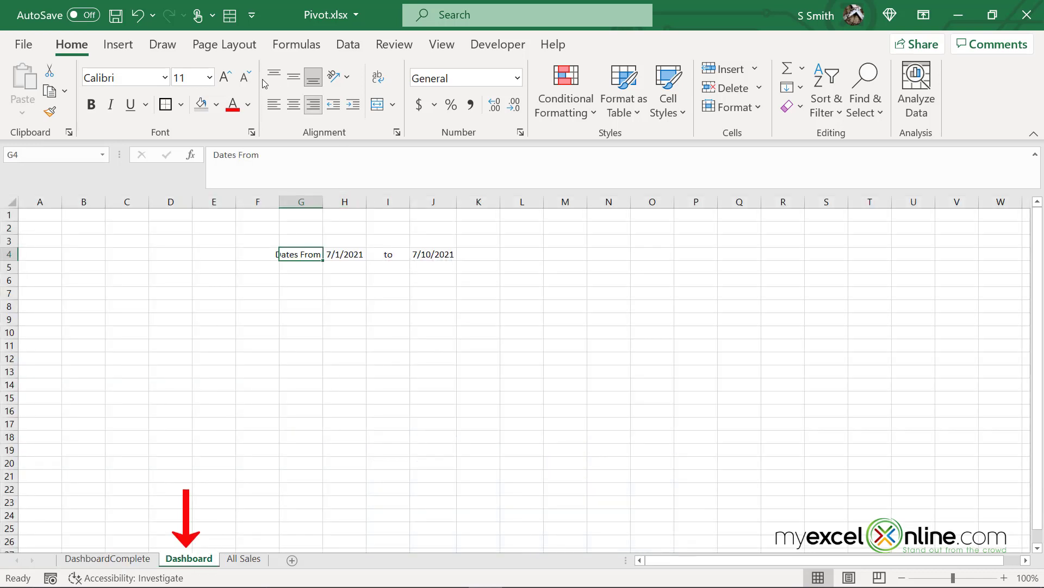
{"action": "left_click", "coordinate": [129, 46]}
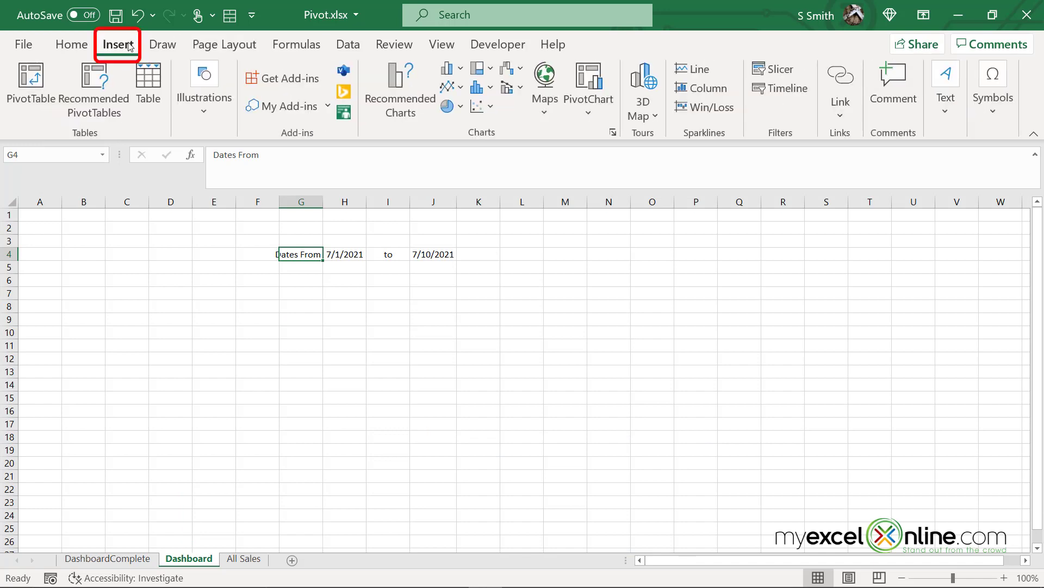
{"action": "left_click", "coordinate": [205, 90]}
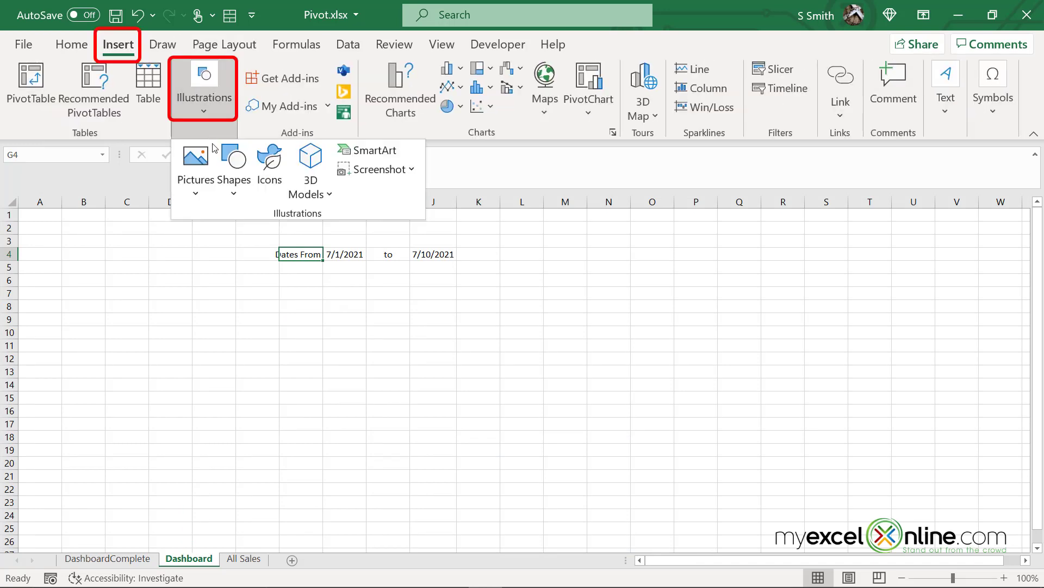
{"action": "left_click", "coordinate": [236, 193]}
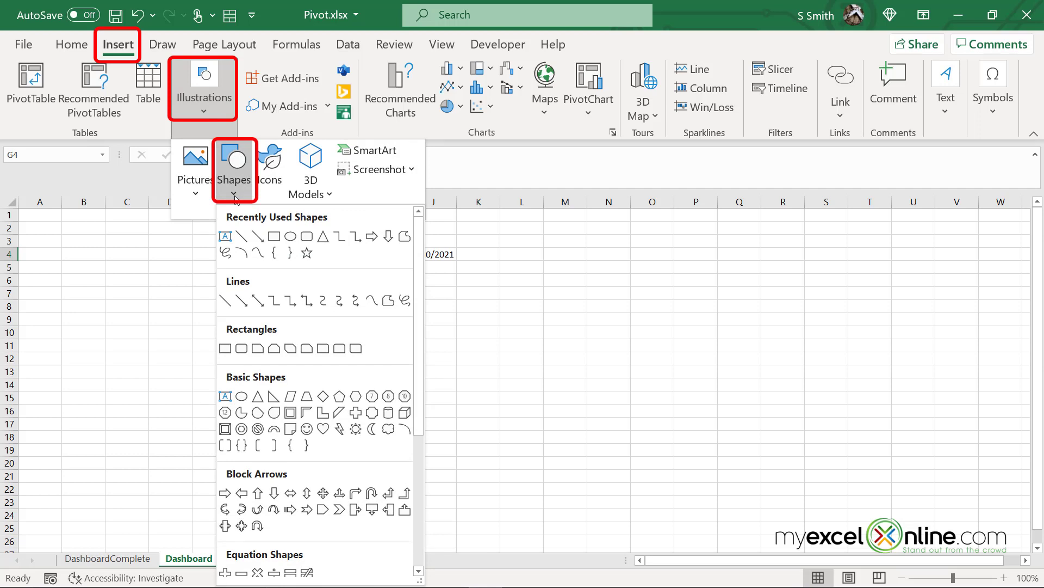
{"action": "left_click", "coordinate": [242, 348]}
{"action": "left_click_drag", "start_coordinate": [192, 276], "coordinate": [312, 384]}
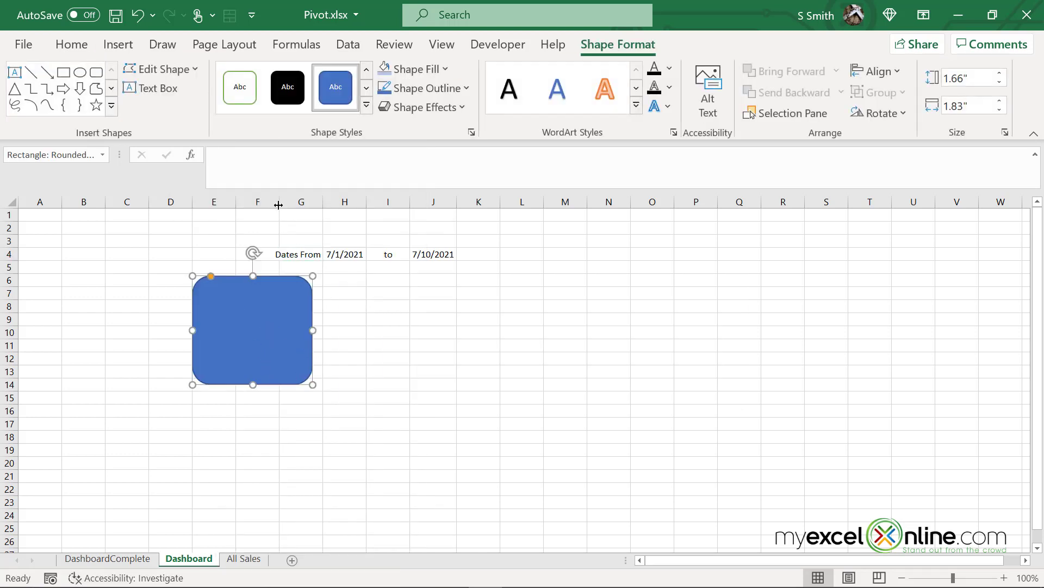
{"action": "left_click", "coordinate": [231, 158]}
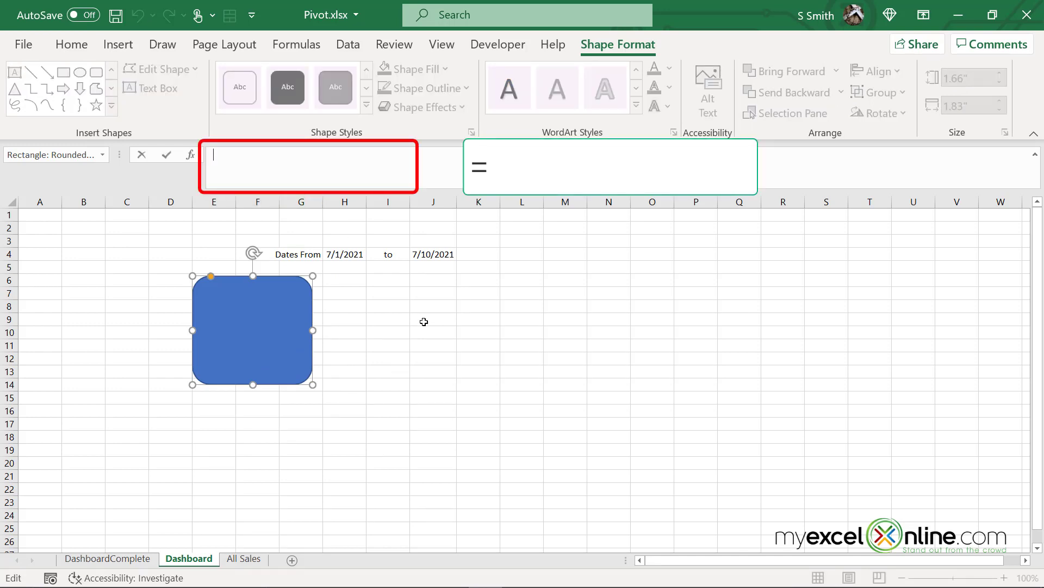
Link the rounded rectangle's text to 'All Sales'!E2 (27115)
{"action": "type", "text": "="}
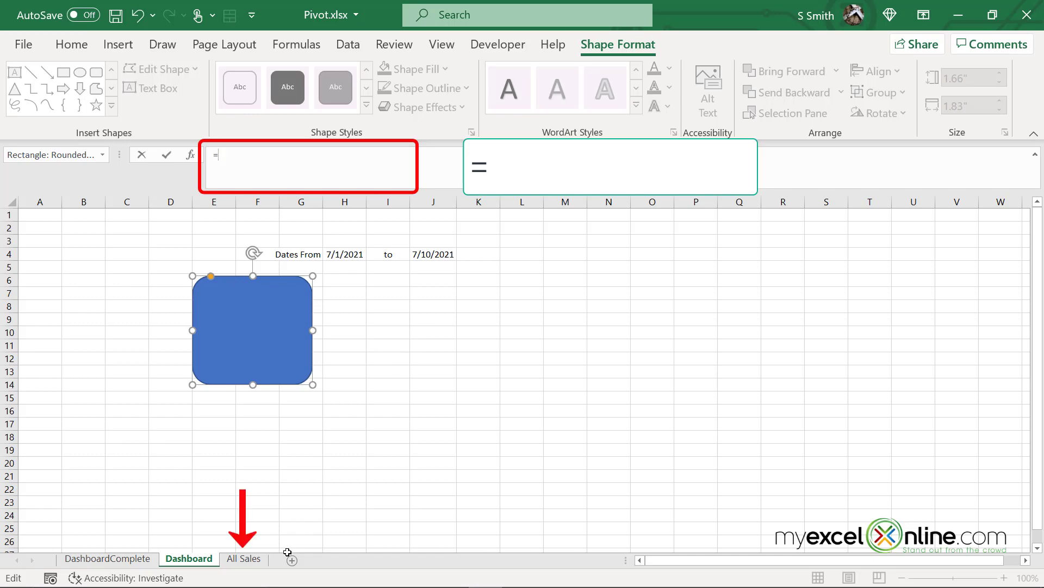
{"action": "left_click", "coordinate": [243, 558]}
{"action": "left_click", "coordinate": [297, 229]}
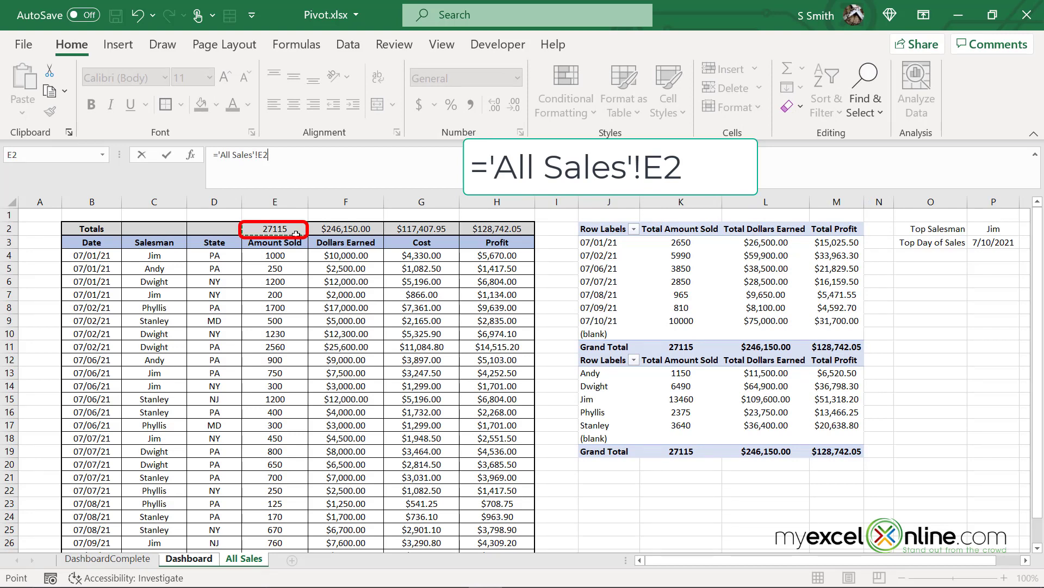
{"action": "key", "text": "Return"}
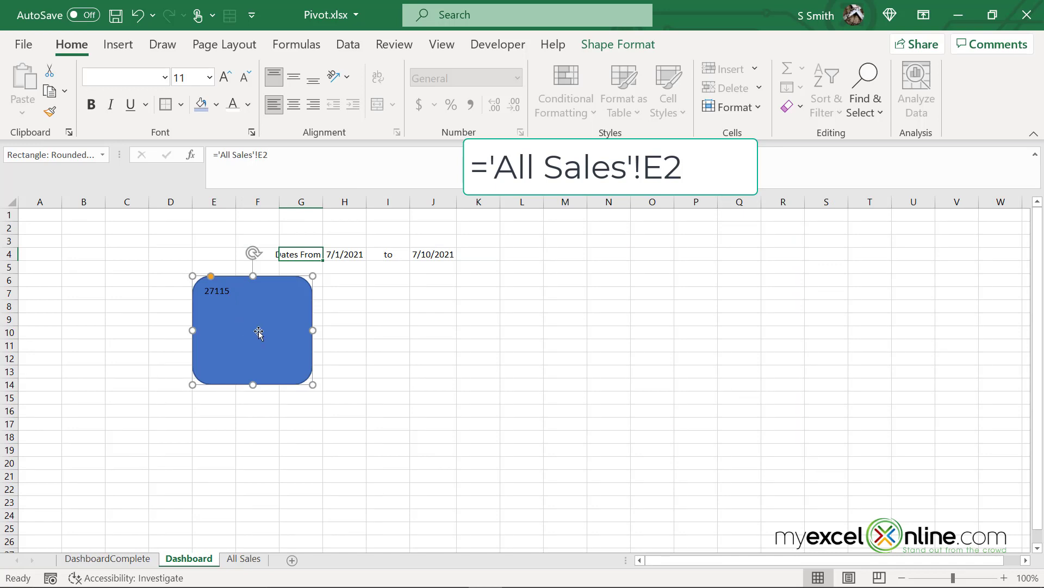
Make the card's number white, centred, bottom-aligned, size 24, then go to All Sales
{"action": "left_click", "coordinate": [233, 106]}
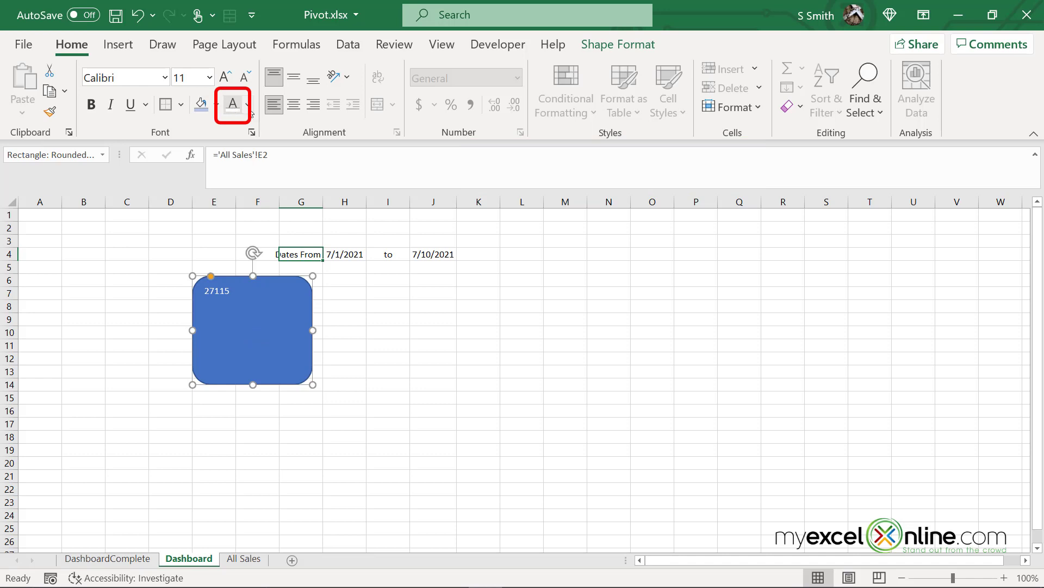
{"action": "left_click", "coordinate": [297, 105]}
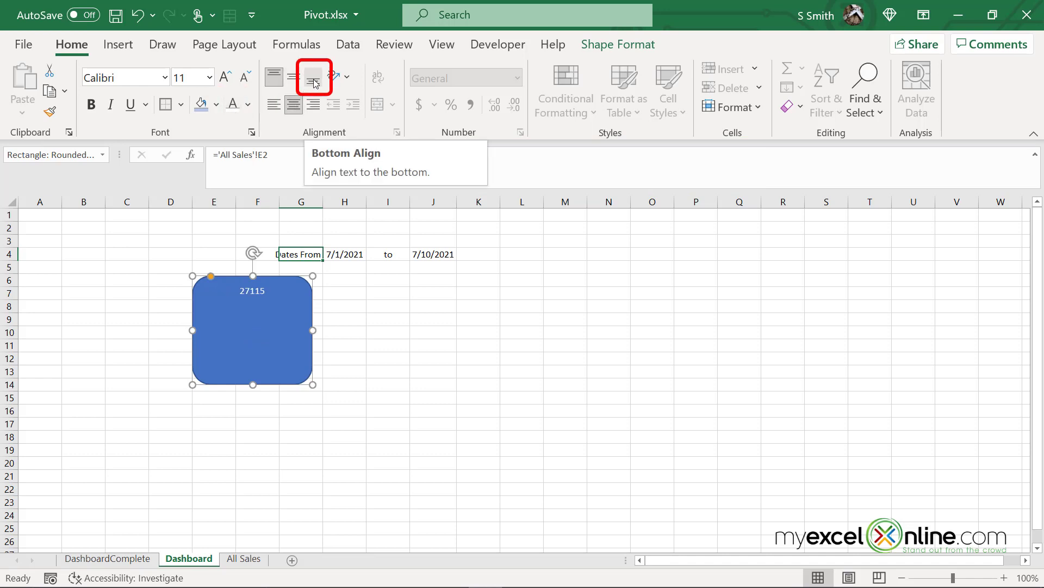
{"action": "left_click", "coordinate": [313, 80]}
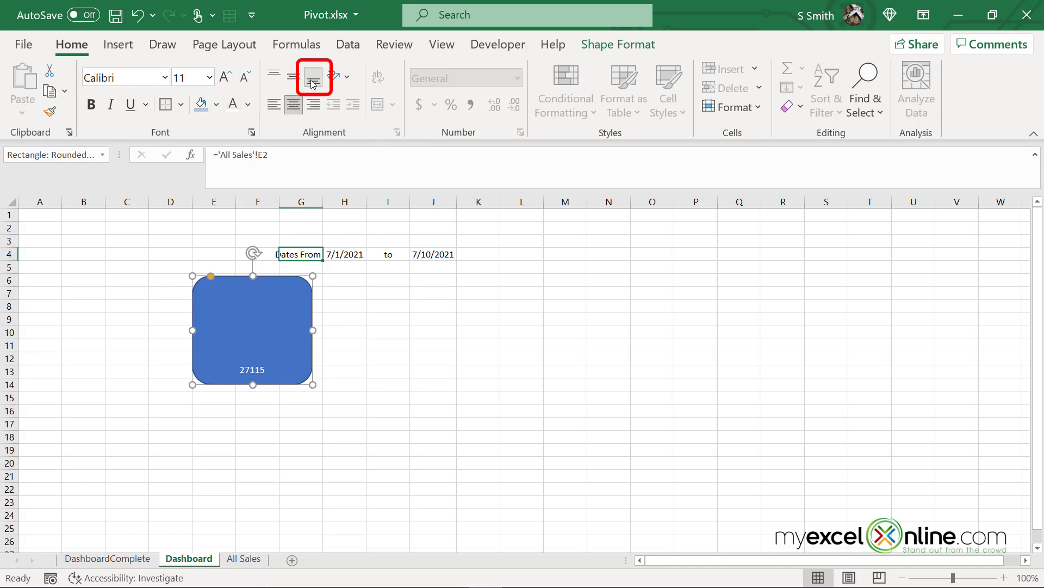
{"action": "left_click", "coordinate": [210, 78]}
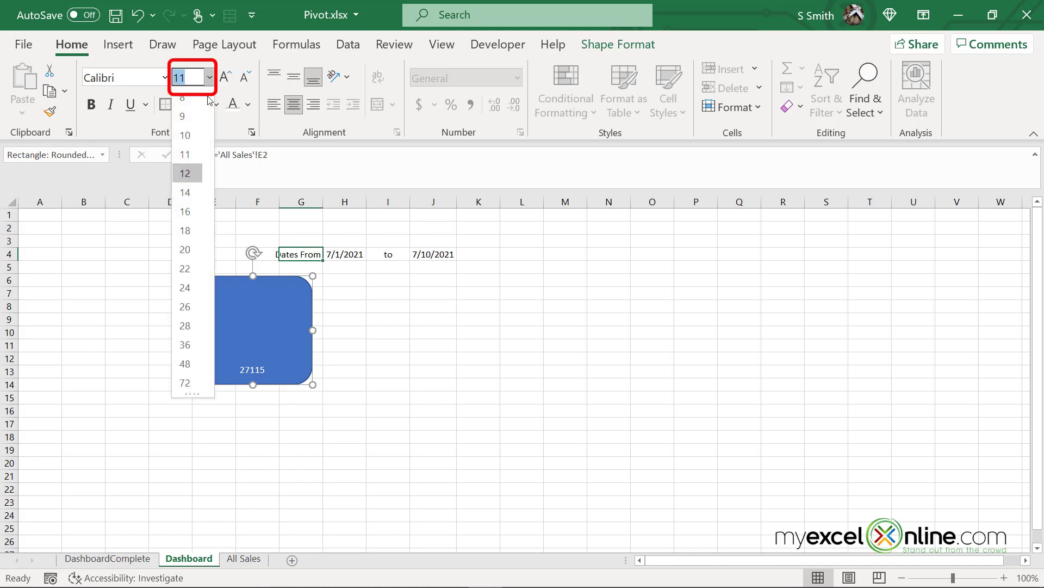
{"action": "left_click", "coordinate": [185, 287]}
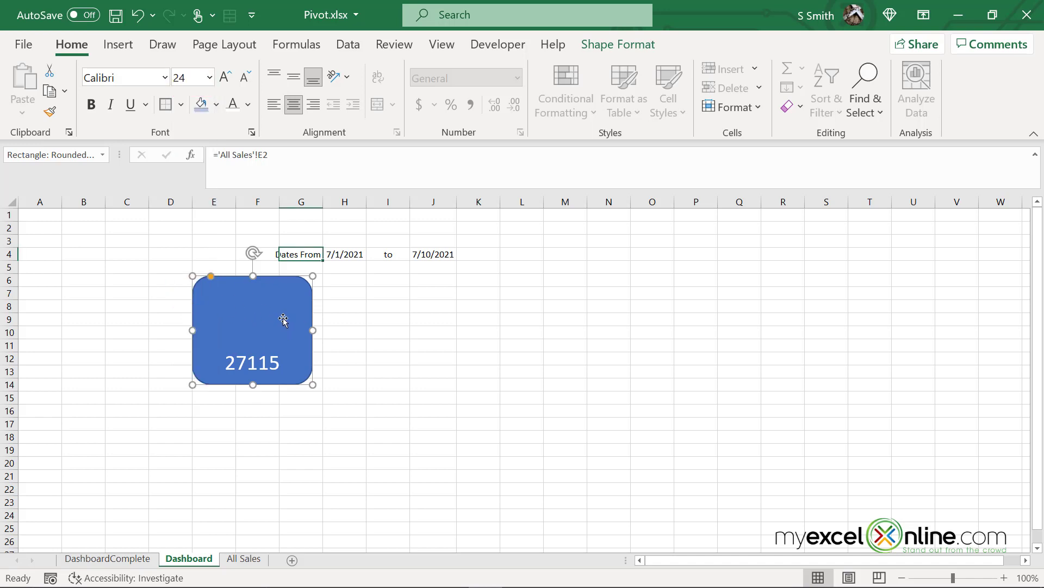
{"action": "left_click", "coordinate": [243, 558]}
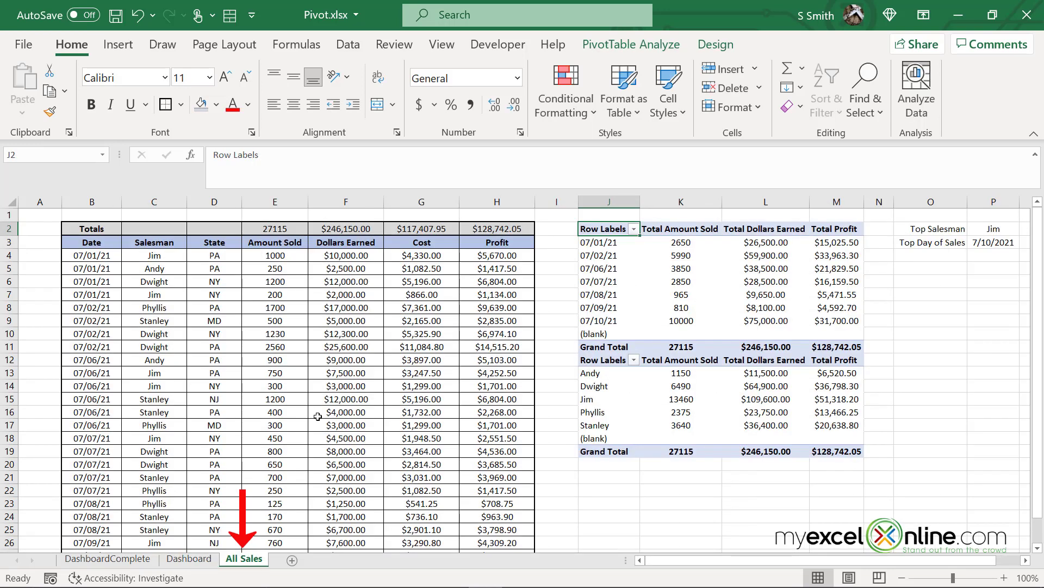
Test the link by setting All Sales E4 to 0 (card shows 26115), then undo it
{"action": "left_click", "coordinate": [259, 258]}
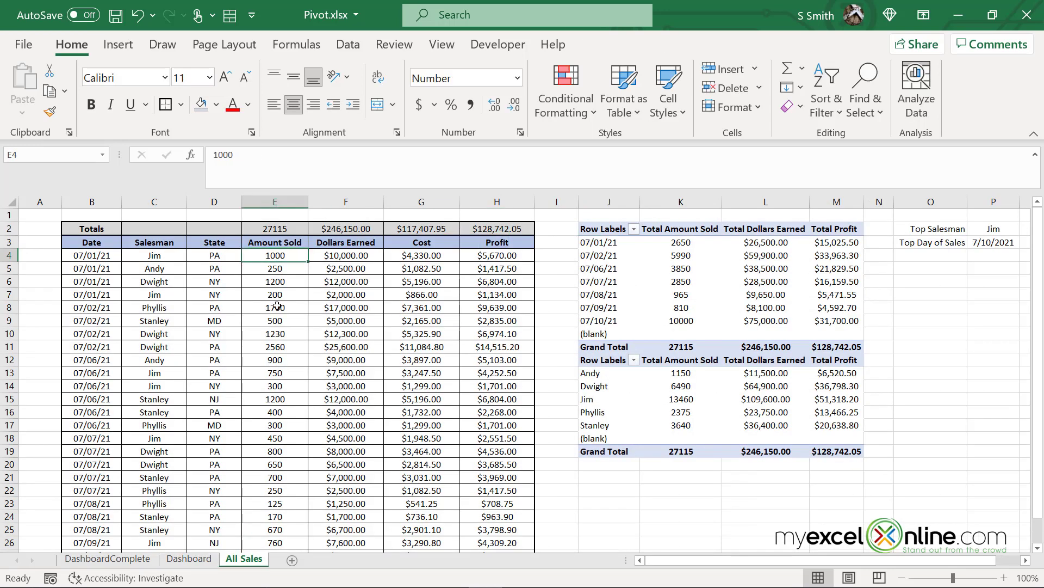
{"action": "type", "text": "0"}
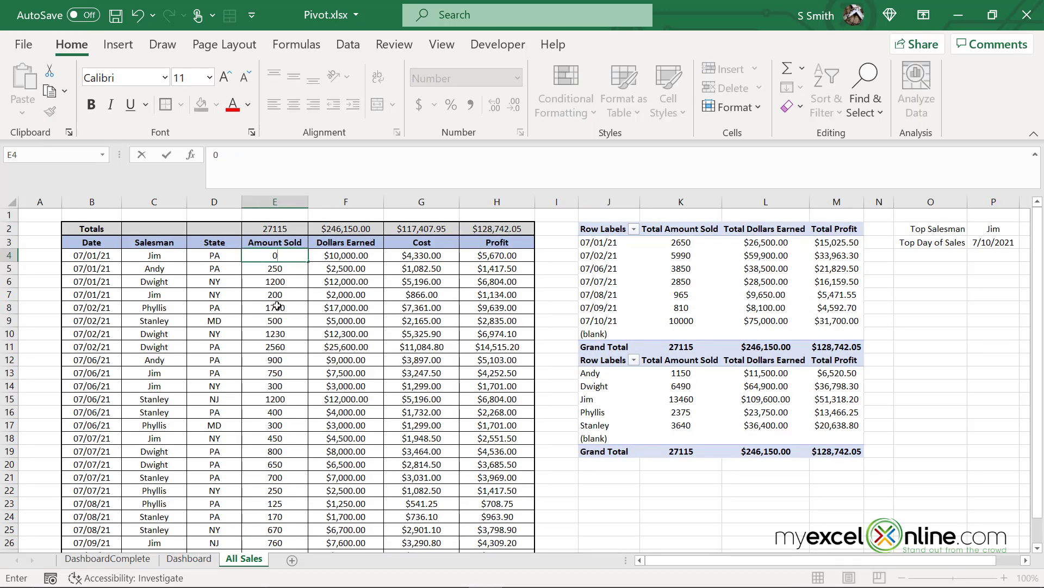
{"action": "key", "text": "Return"}
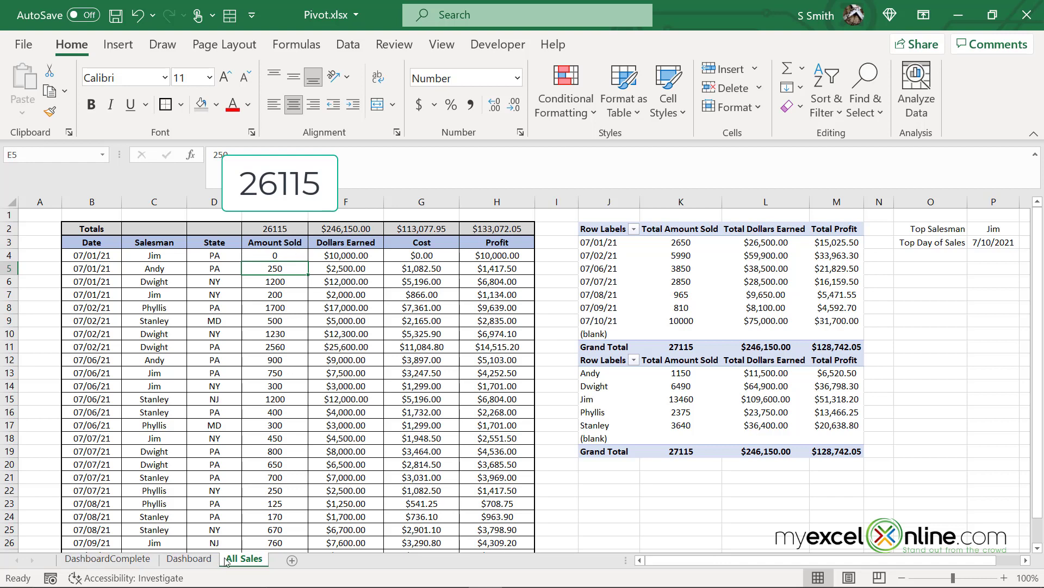
{"action": "left_click", "coordinate": [203, 566]}
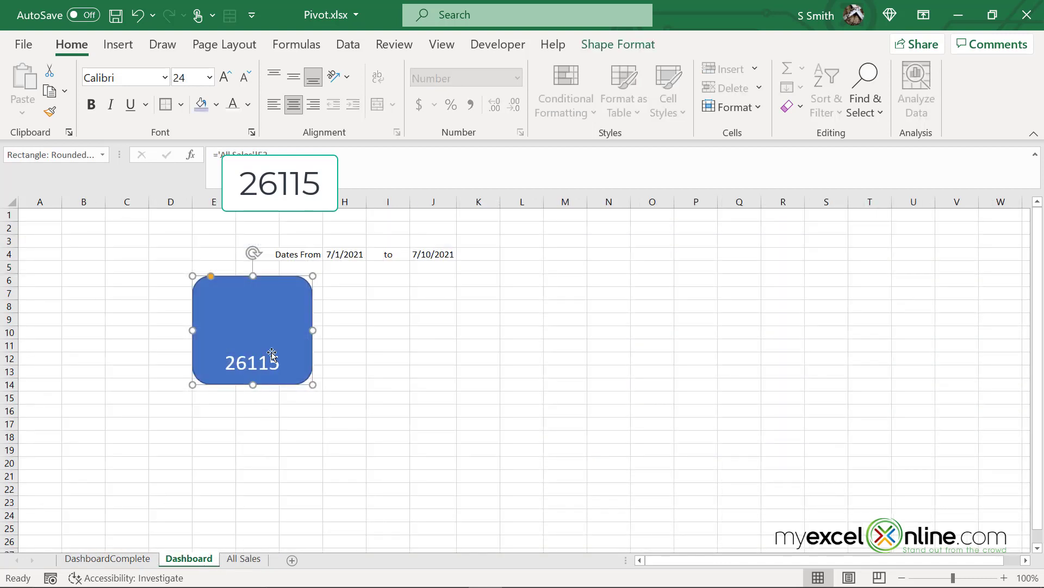
{"action": "left_click", "coordinate": [263, 566]}
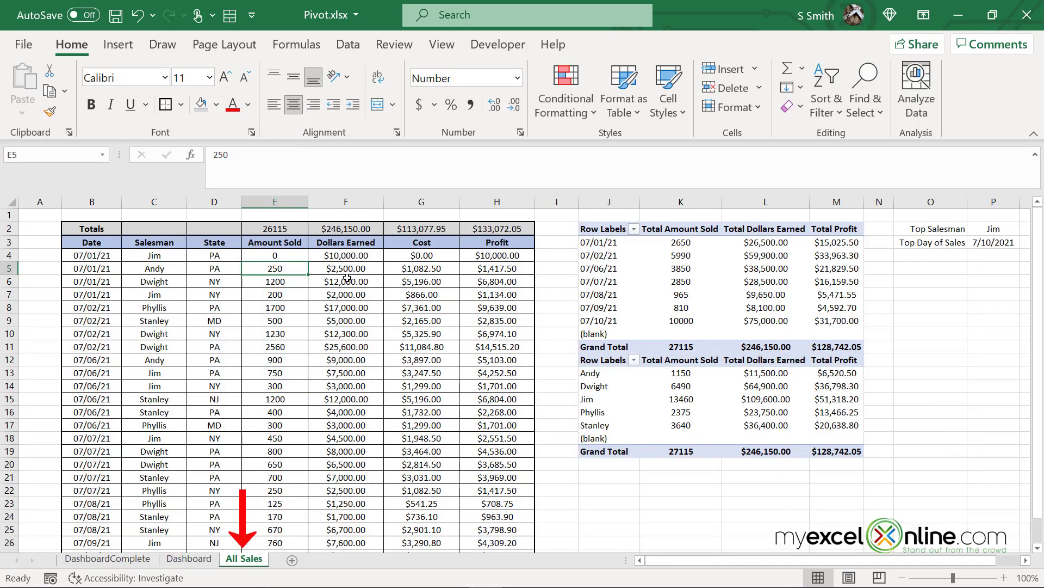
{"action": "key", "text": "ctrl+z"}
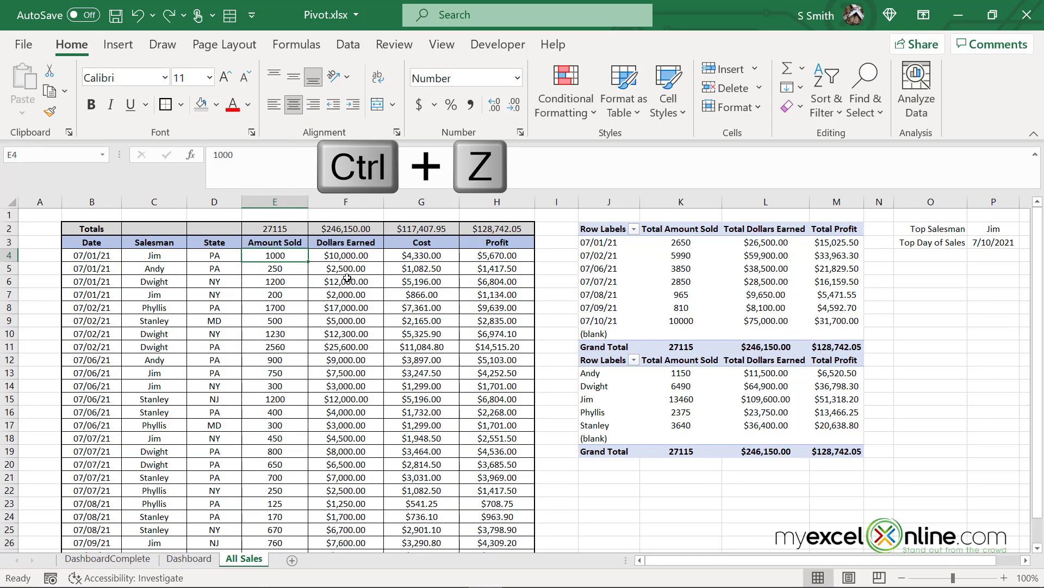
{"action": "left_click", "coordinate": [200, 564]}
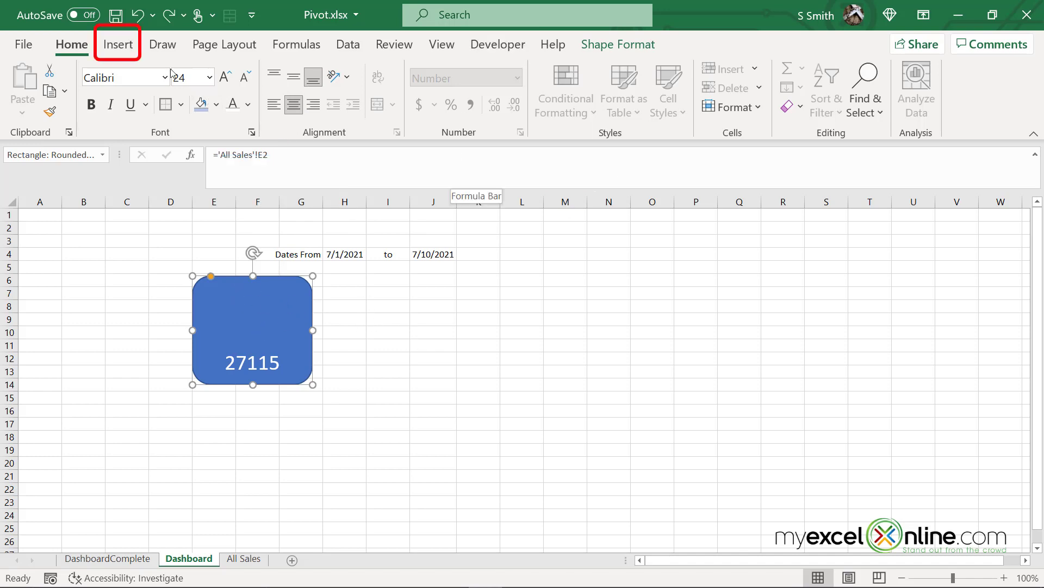
Draw a text box inside the blue card above the 27115 number
{"action": "left_click", "coordinate": [131, 46]}
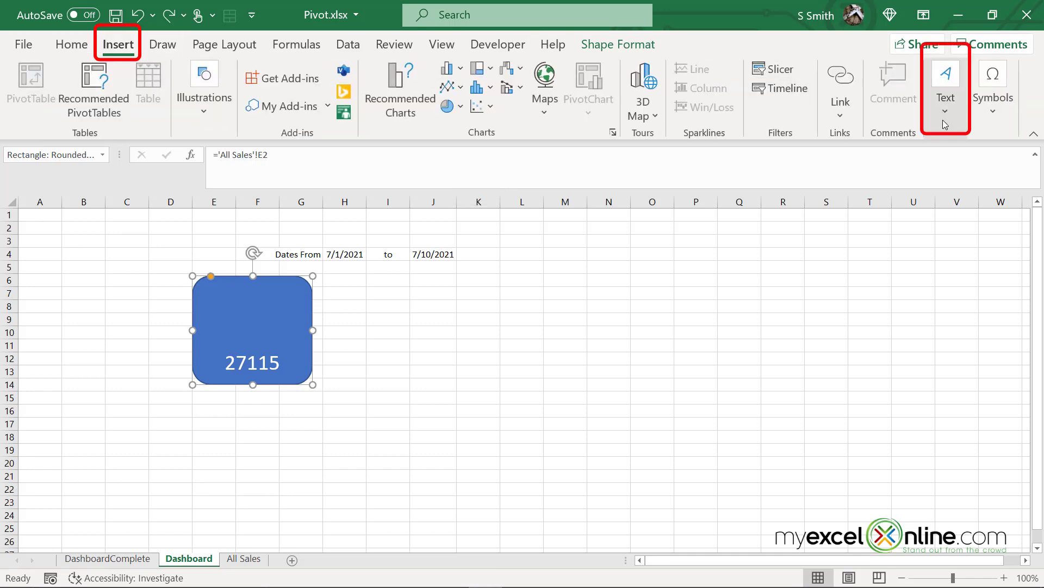
{"action": "left_click", "coordinate": [945, 92]}
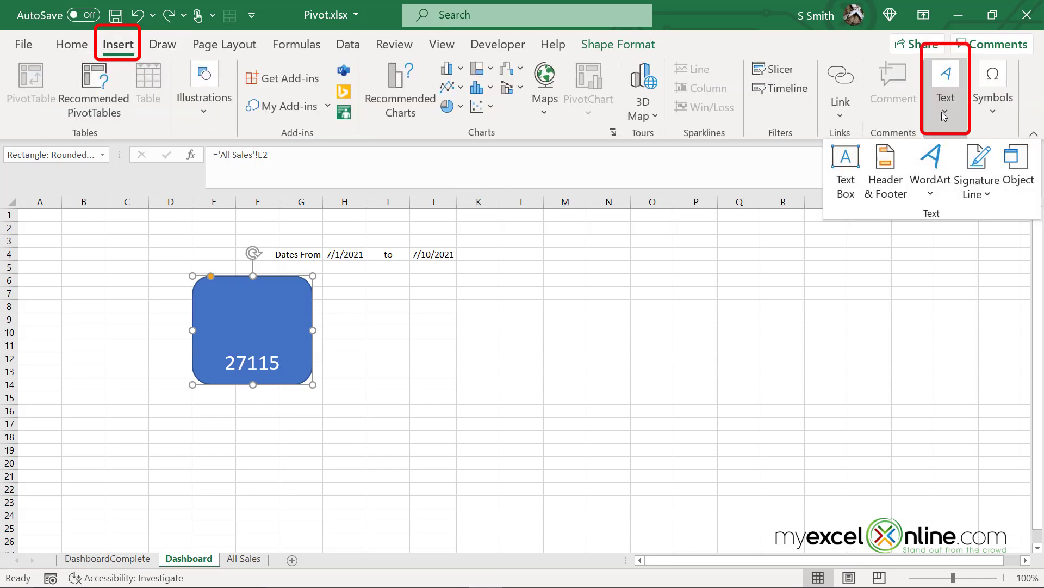
{"action": "left_click", "coordinate": [840, 157]}
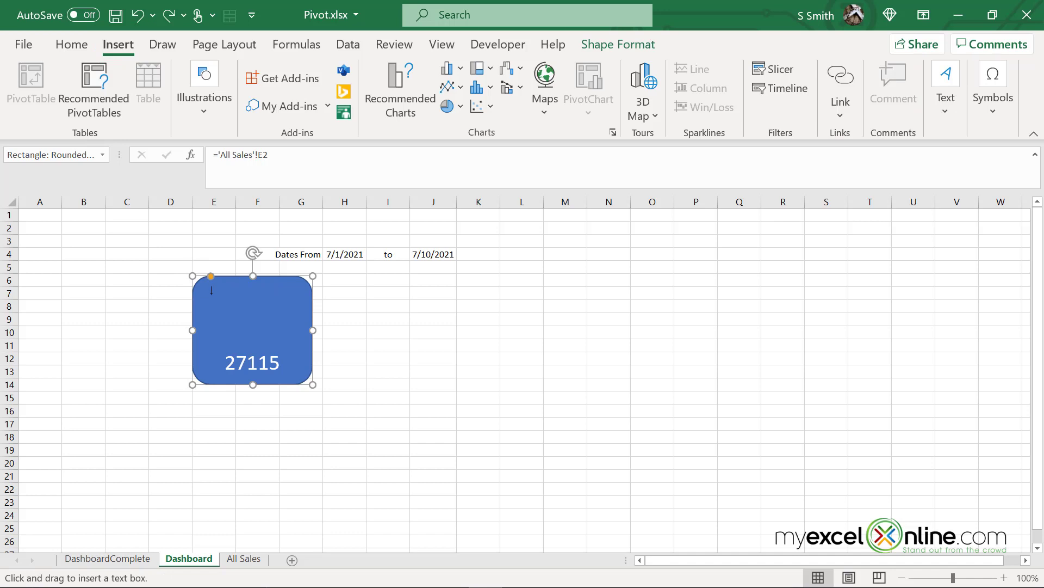
{"action": "left_click_drag", "start_coordinate": [211, 294], "coordinate": [293, 327]}
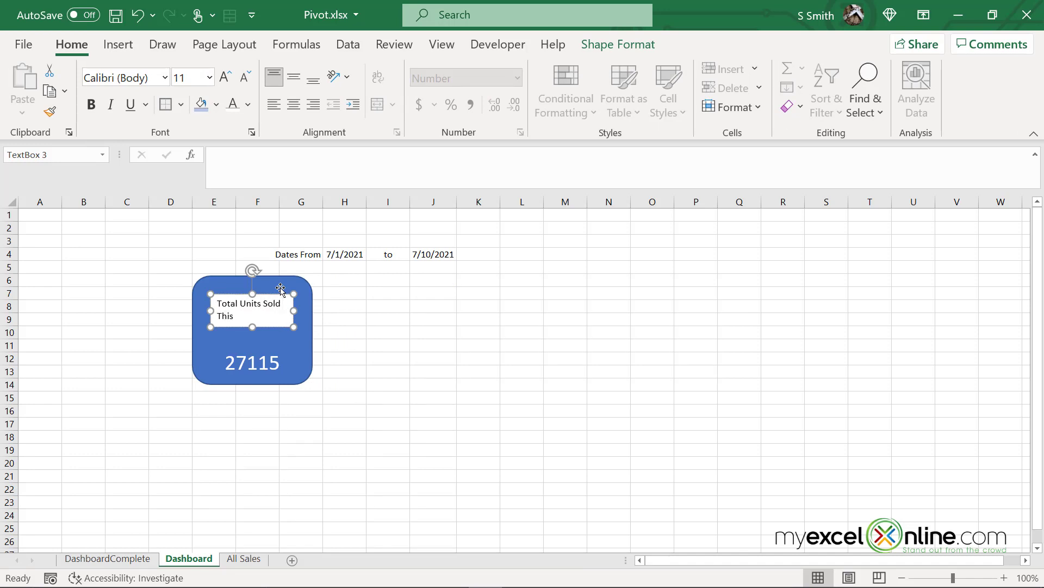
Centre the label text and fill both the label box and card light blue
{"action": "left_click", "coordinate": [478, 331]}
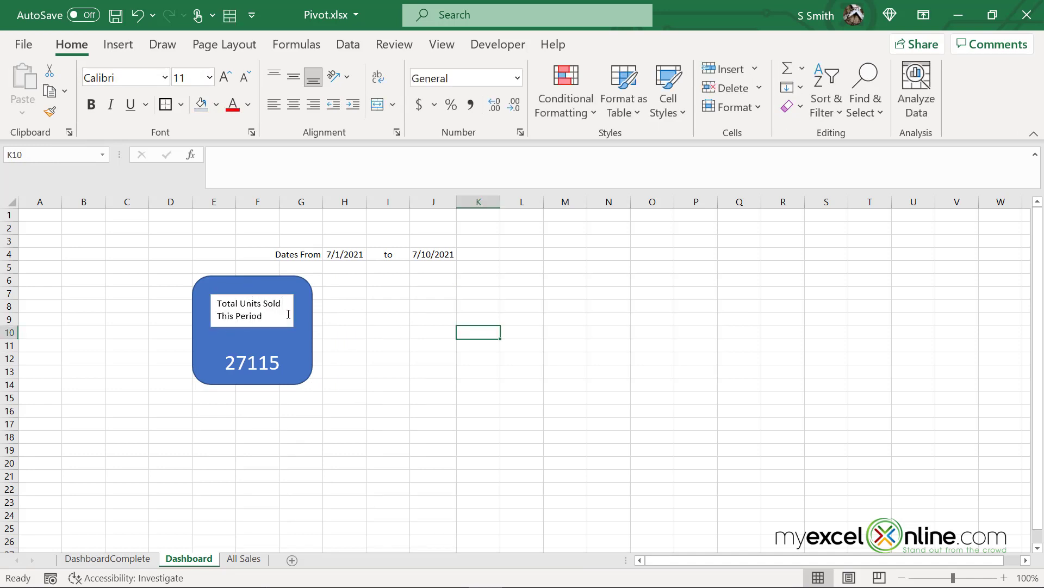
{"action": "left_click", "coordinate": [283, 327]}
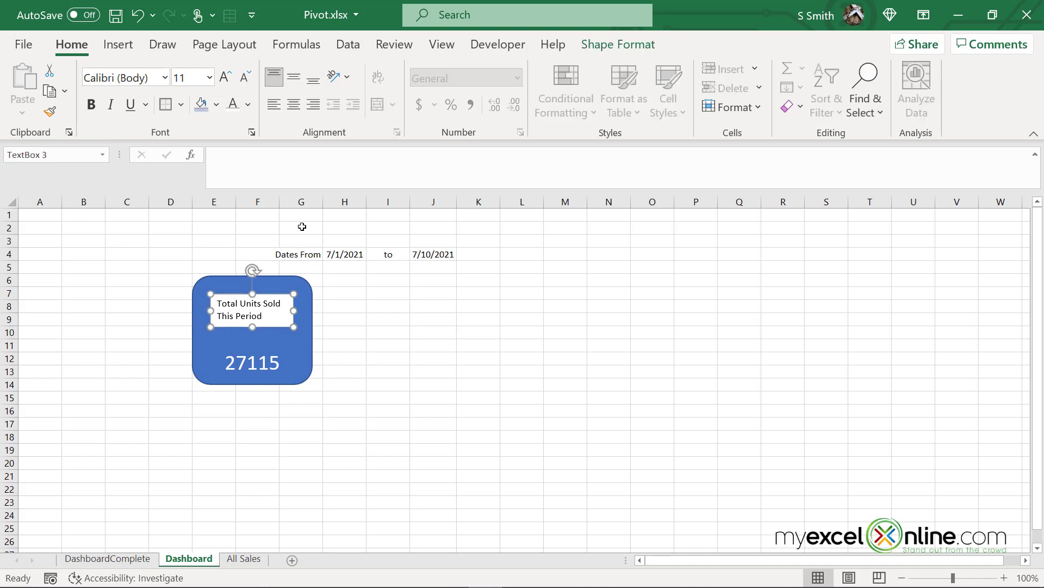
{"action": "left_click", "coordinate": [293, 104]}
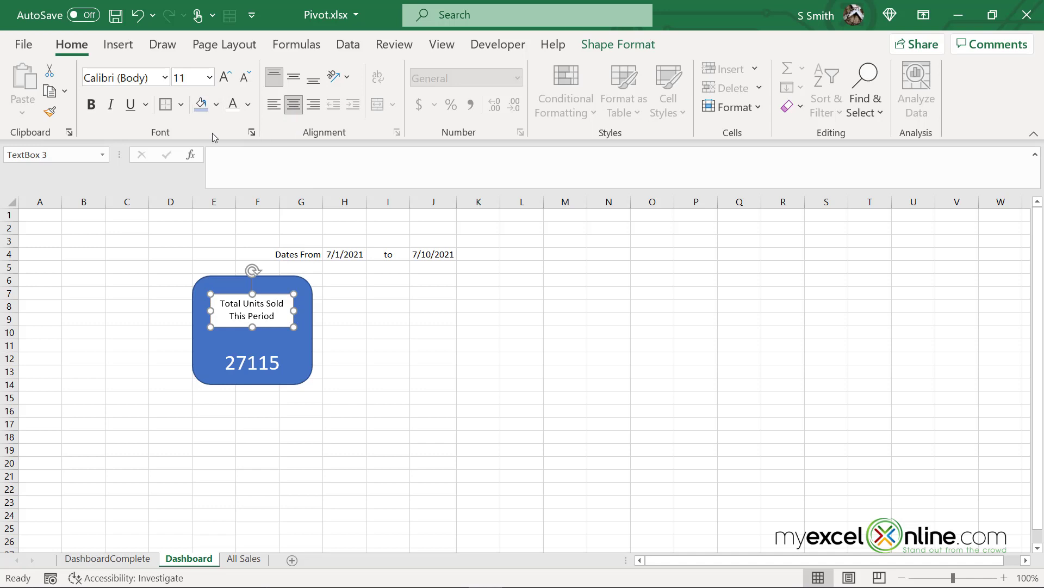
{"action": "left_click", "coordinate": [200, 104]}
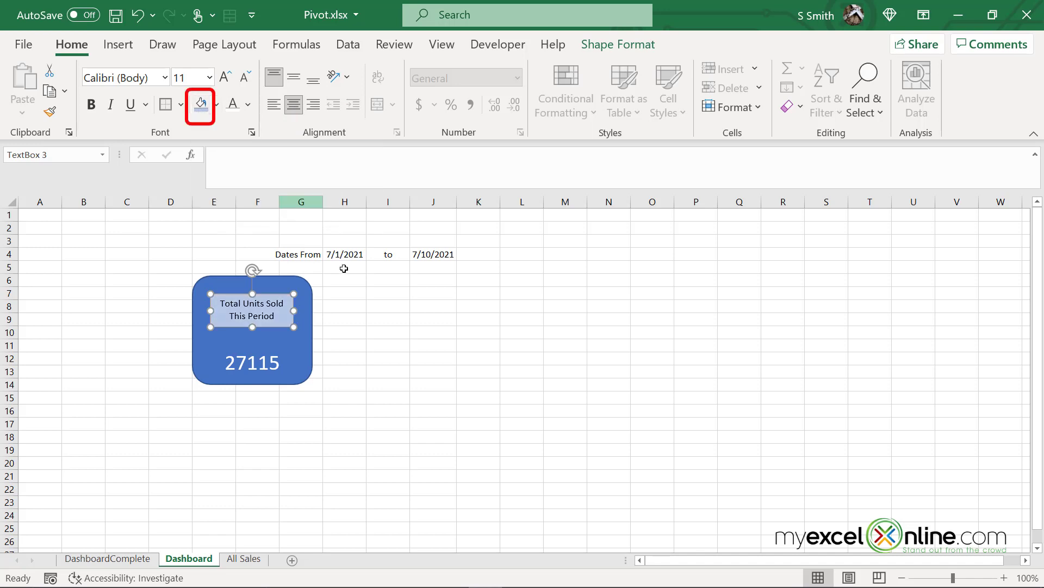
{"action": "left_click", "coordinate": [296, 352]}
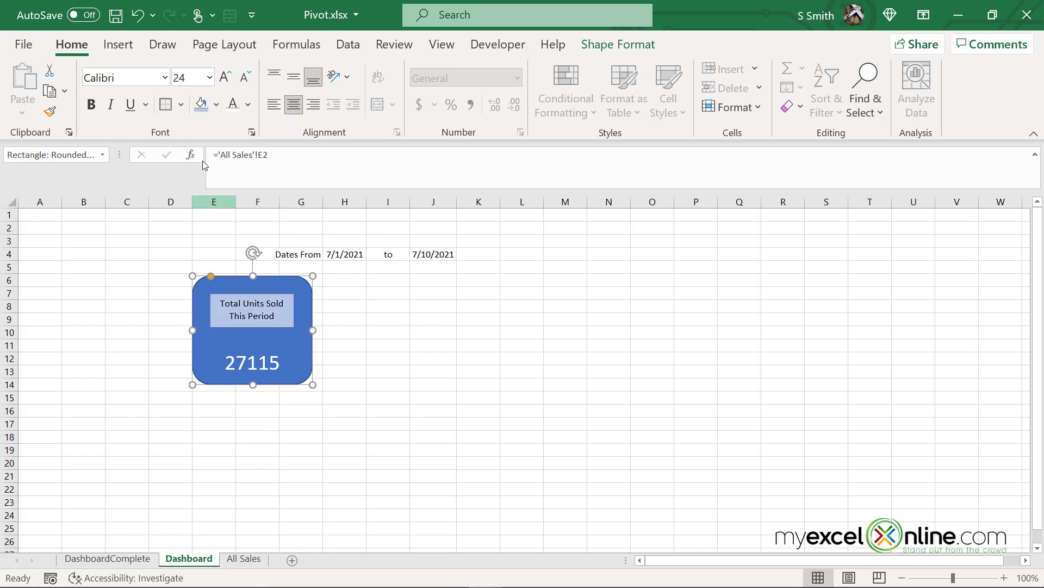
{"action": "left_click", "coordinate": [200, 103]}
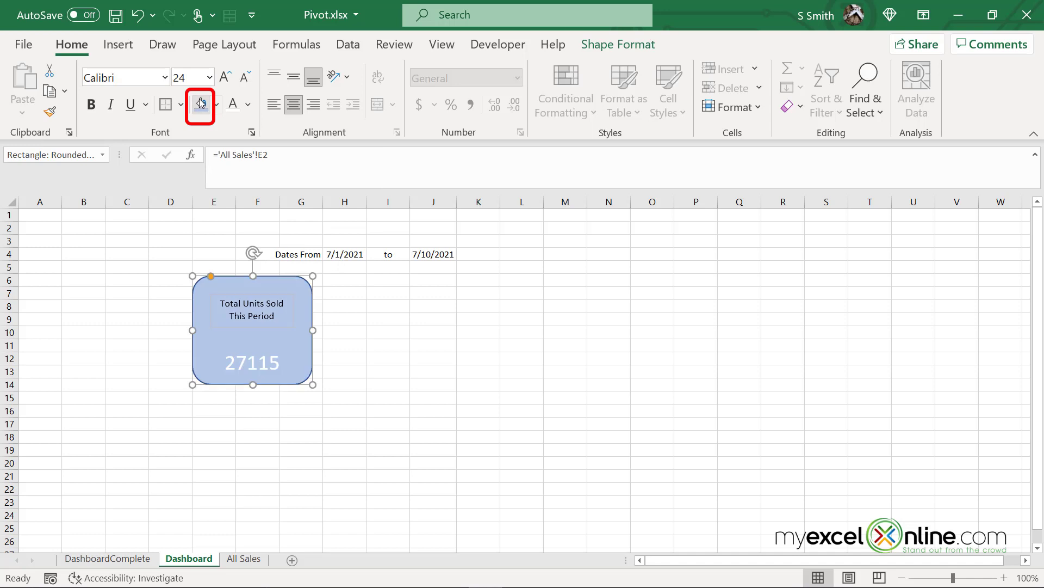
Widen the label box, set its text to 16 pt, then view DashboardComplete
{"action": "left_click", "coordinate": [257, 309]}
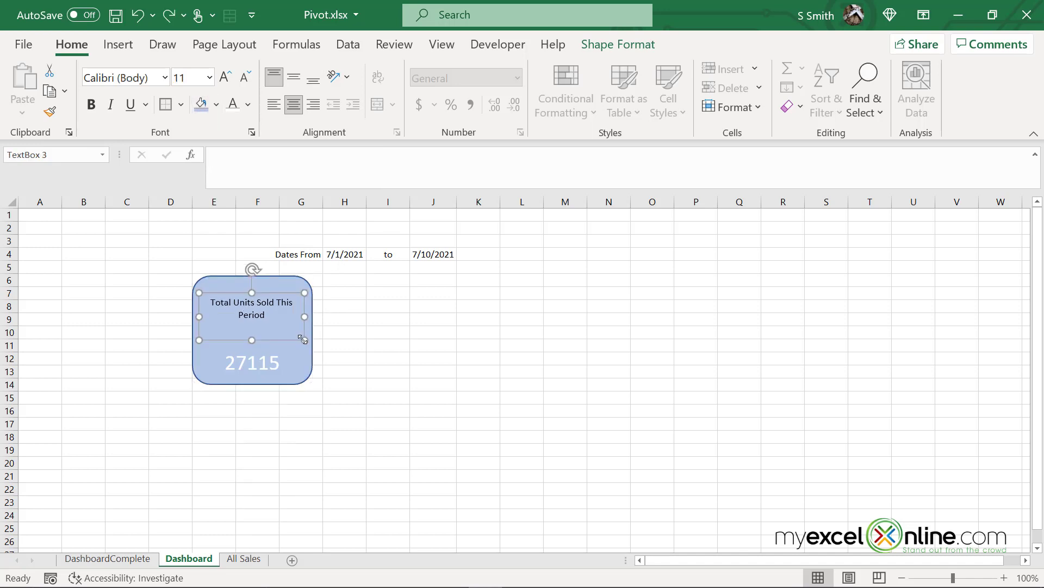
{"action": "left_click_drag", "start_coordinate": [303, 340], "coordinate": [305, 341]}
{"action": "left_click", "coordinate": [210, 78]}
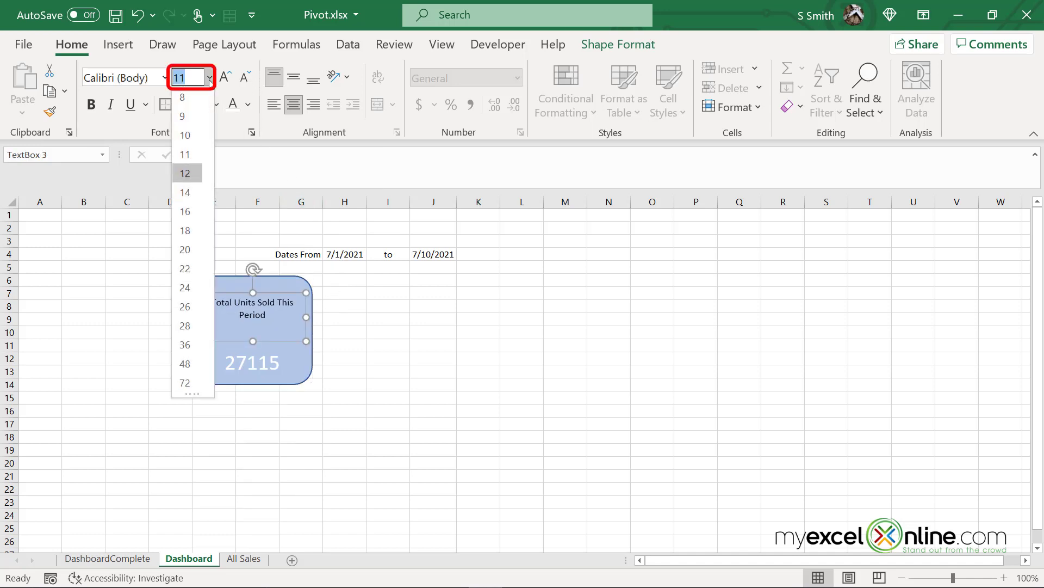
{"action": "left_click", "coordinate": [187, 212]}
{"action": "left_click", "coordinate": [388, 345]}
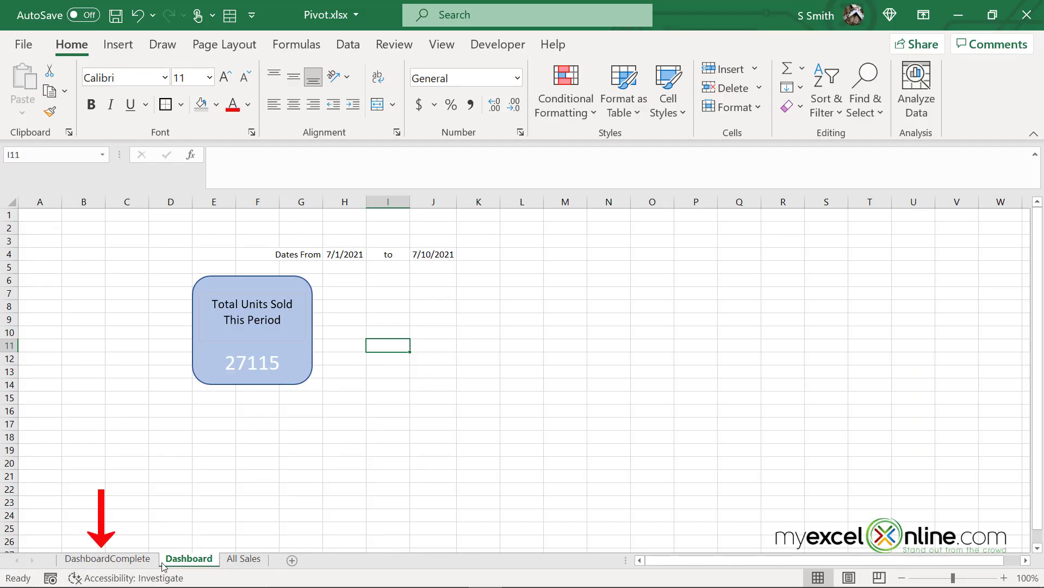
{"action": "left_click", "coordinate": [108, 559]}
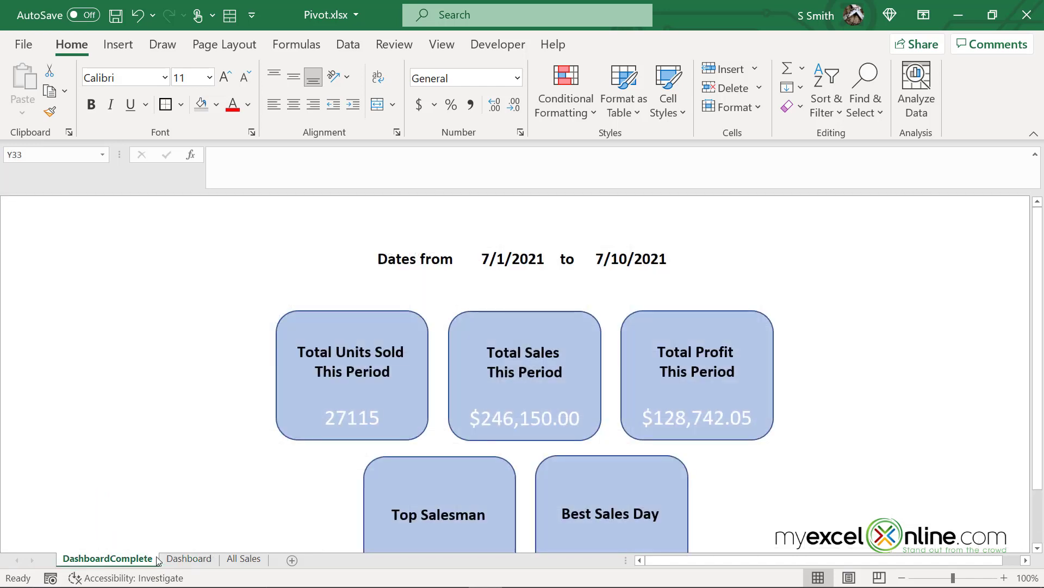
Copy the Total Units Sold card and its label, and place the duplicate to the right of the original
{"action": "left_click", "coordinate": [204, 553]}
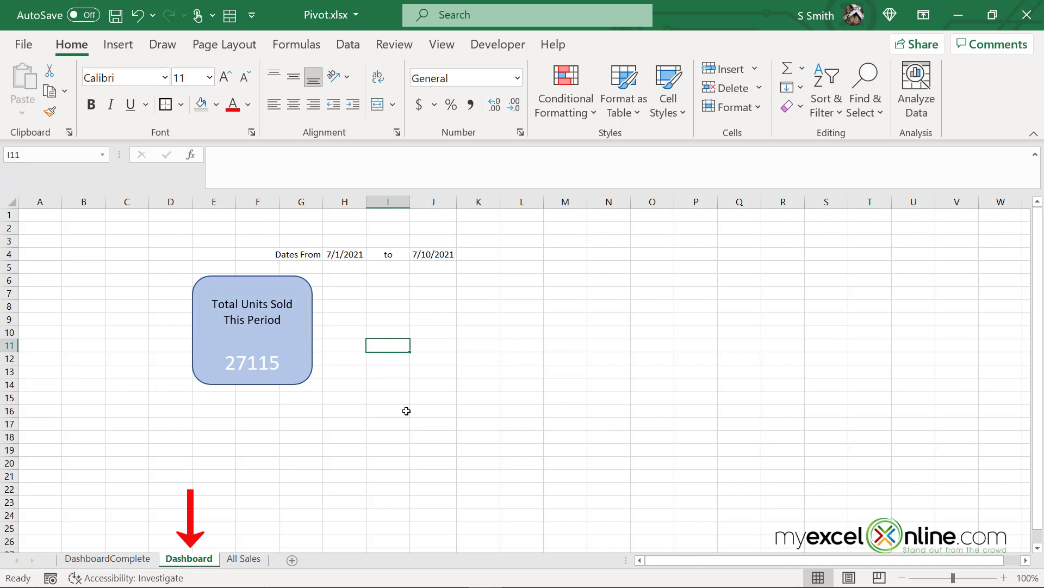
{"action": "left_click", "coordinate": [327, 272]}
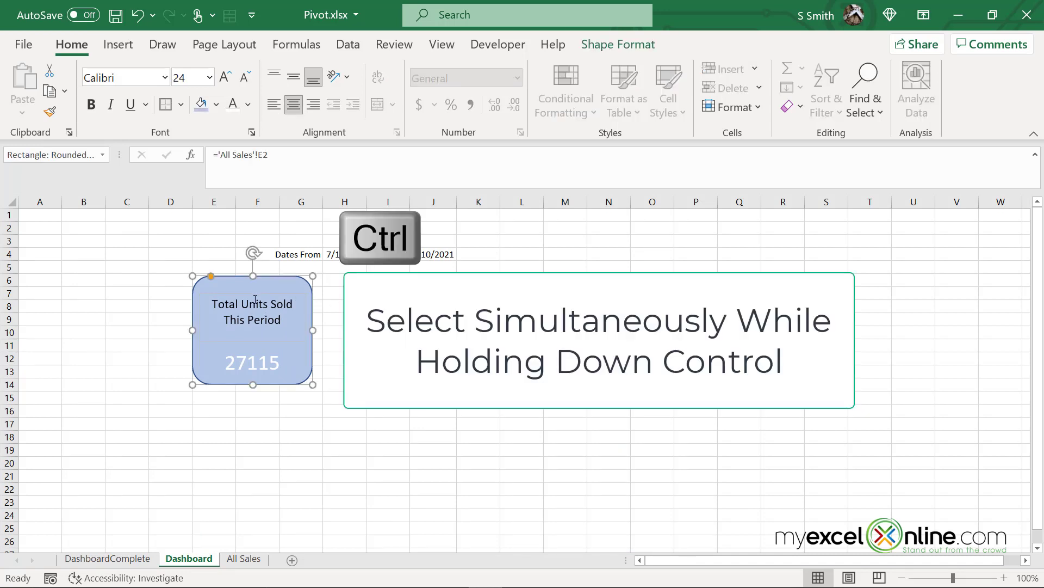
{"action": "left_click", "coordinate": [257, 296], "text": "ctrl"}
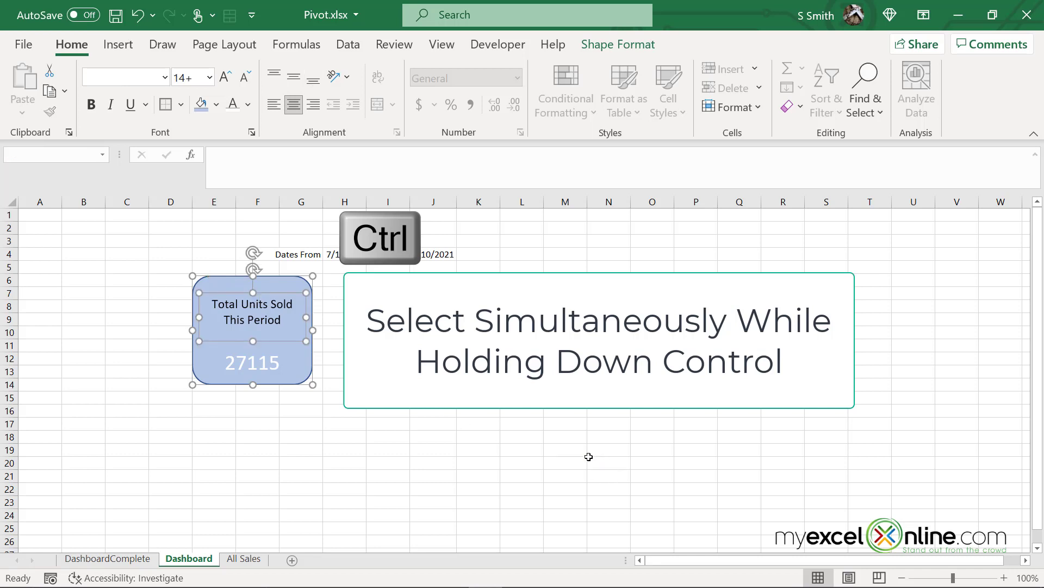
{"action": "key", "text": "ctrl+c"}
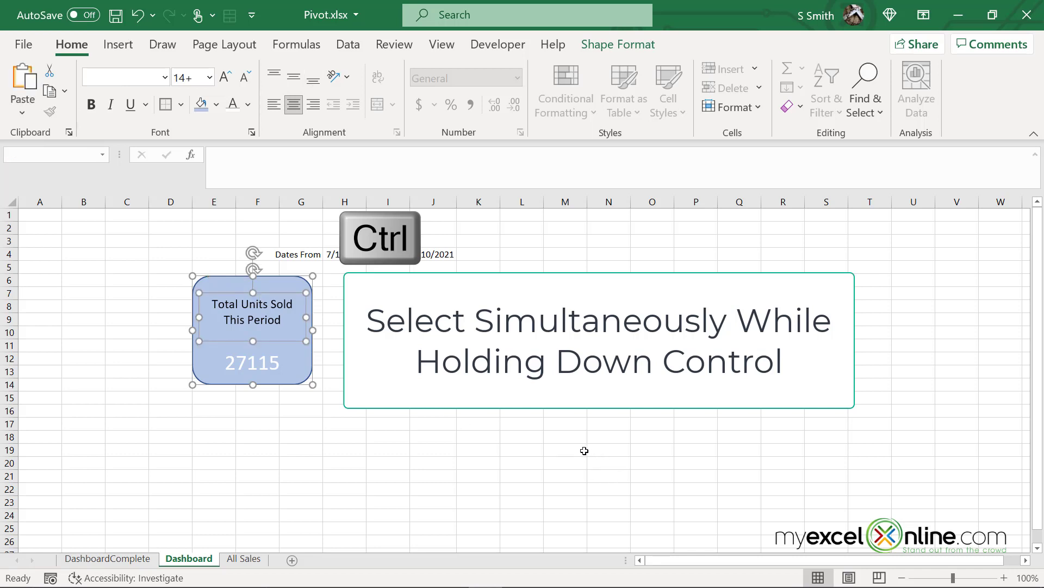
{"action": "key", "text": "ctrl+v"}
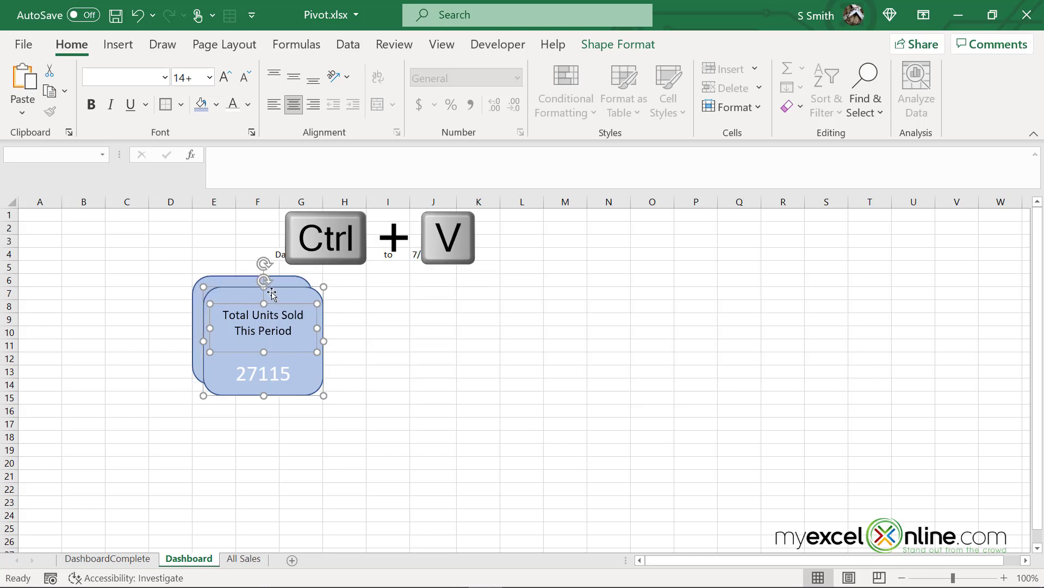
{"action": "left_click_drag", "start_coordinate": [271, 288], "coordinate": [404, 281]}
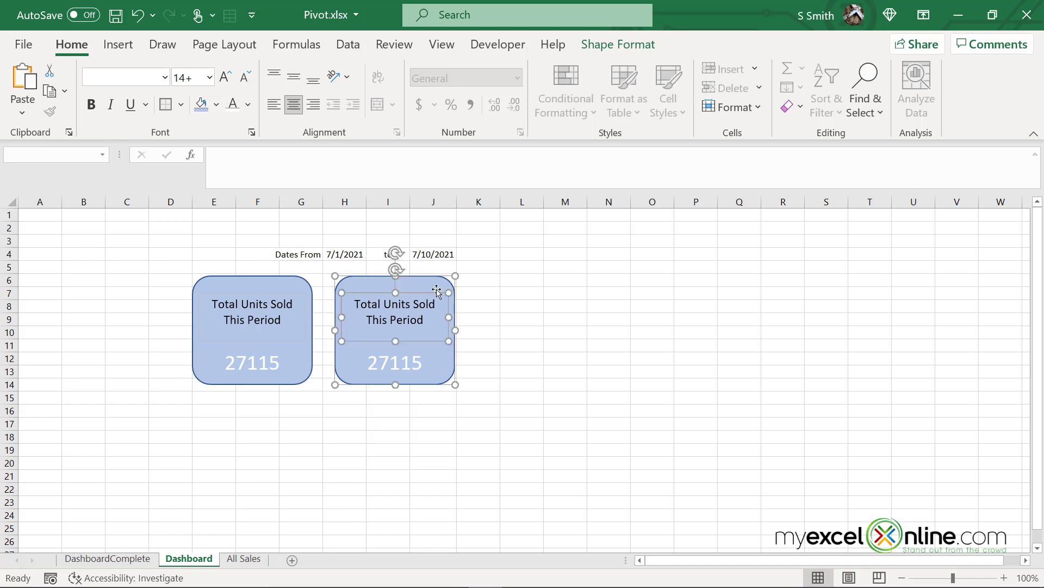
{"action": "left_click", "coordinate": [559, 348]}
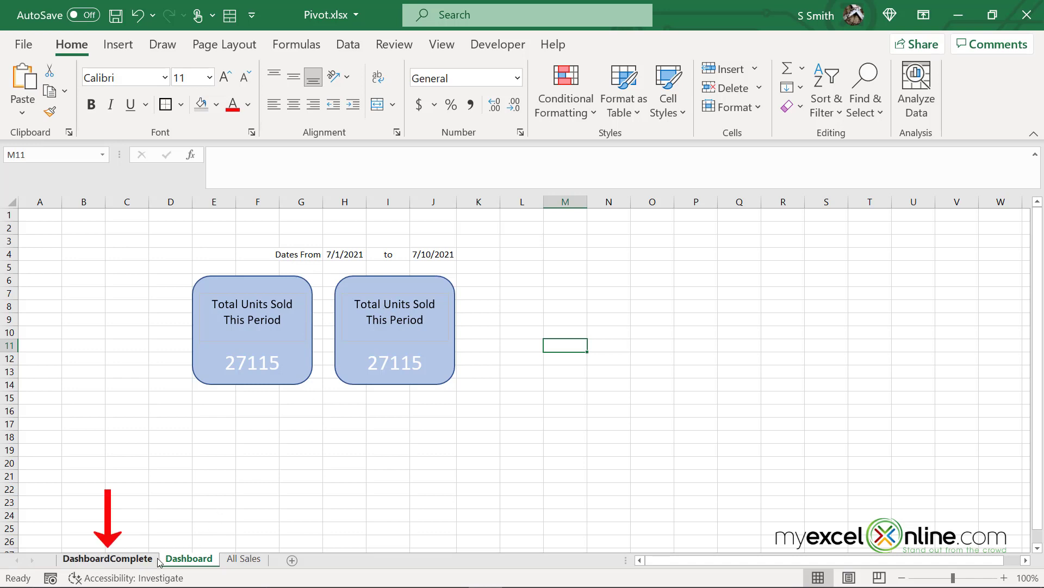
Retitle the copied card's label from 'Total Units Sold' to 'Total Sales'
{"action": "left_click", "coordinate": [131, 559]}
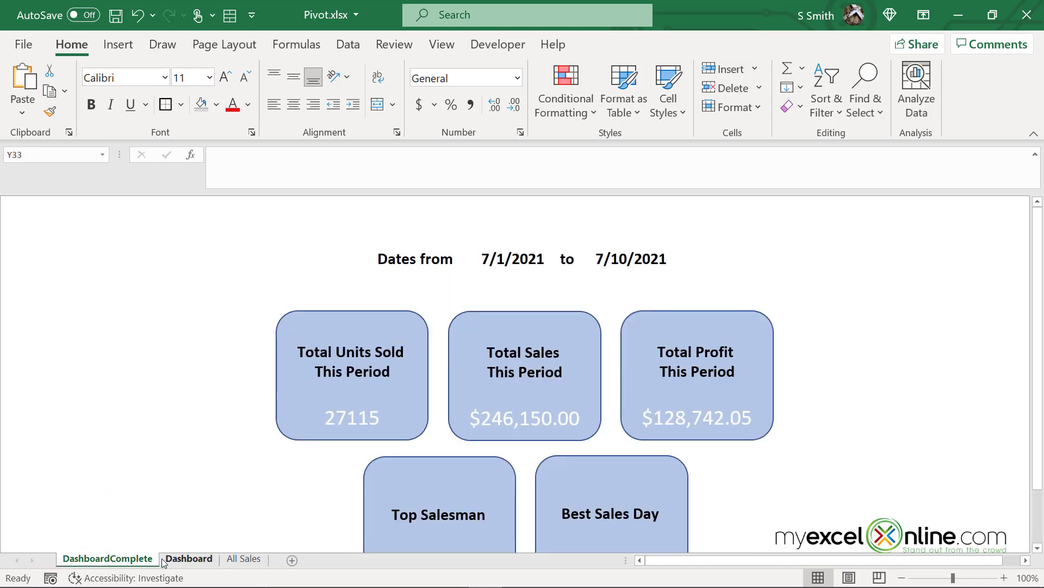
{"action": "left_click", "coordinate": [167, 560]}
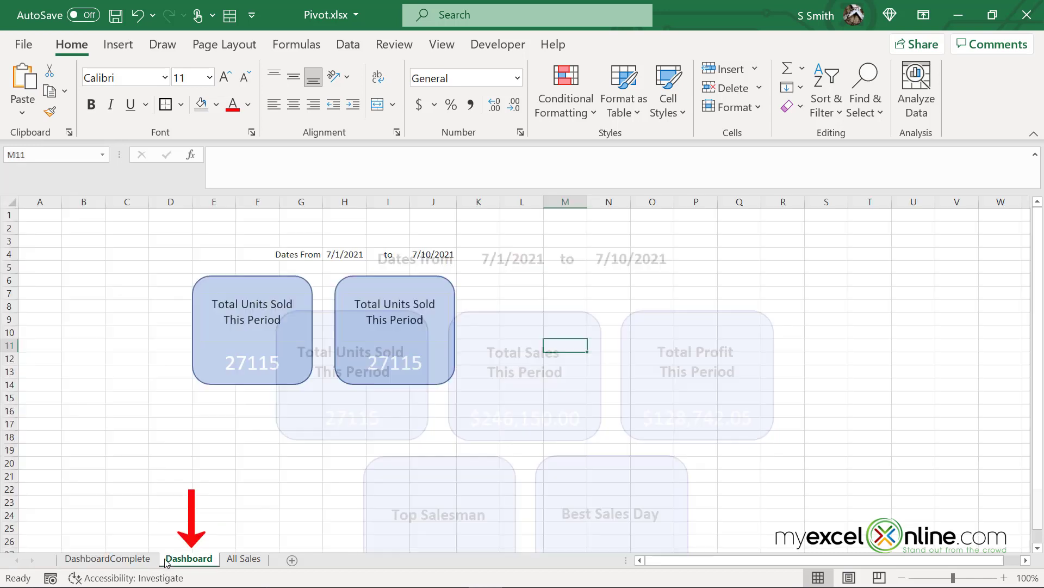
{"action": "left_click", "coordinate": [411, 304]}
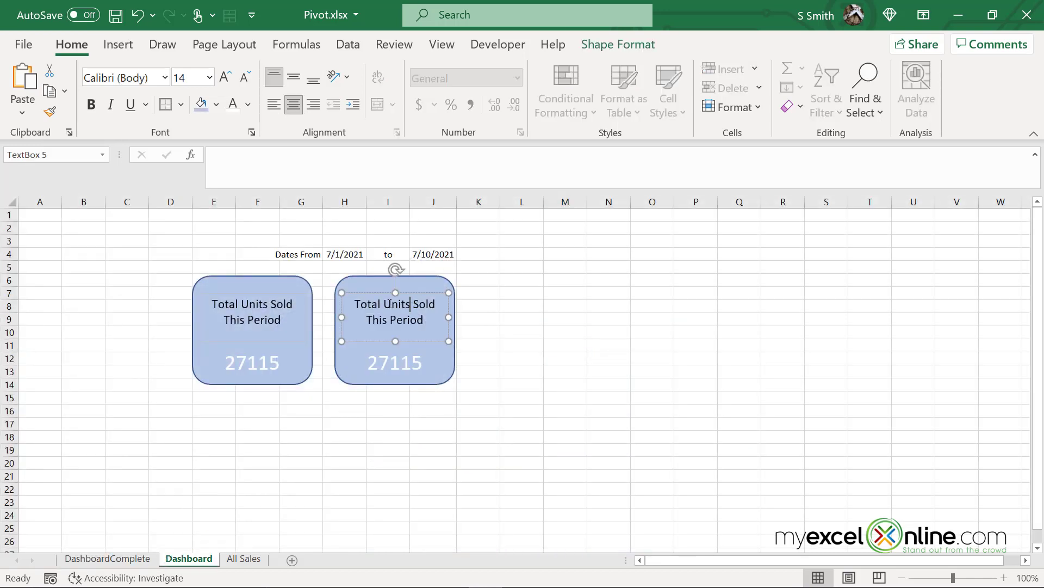
{"action": "left_click_drag", "start_coordinate": [389, 304], "coordinate": [432, 306]}
{"action": "type", "text": "Sales"}
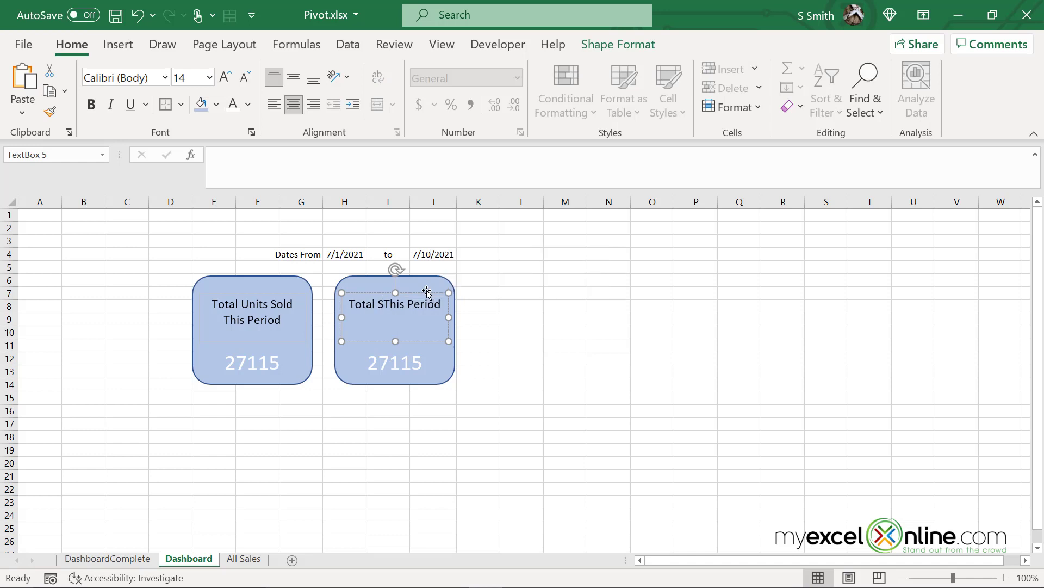
{"action": "key", "text": "Escape"}
{"action": "key", "text": "Escape"}
Link the card's figure to 'All Sales'!F2 so it shows $246,150.00
{"action": "left_click", "coordinate": [448, 379]}
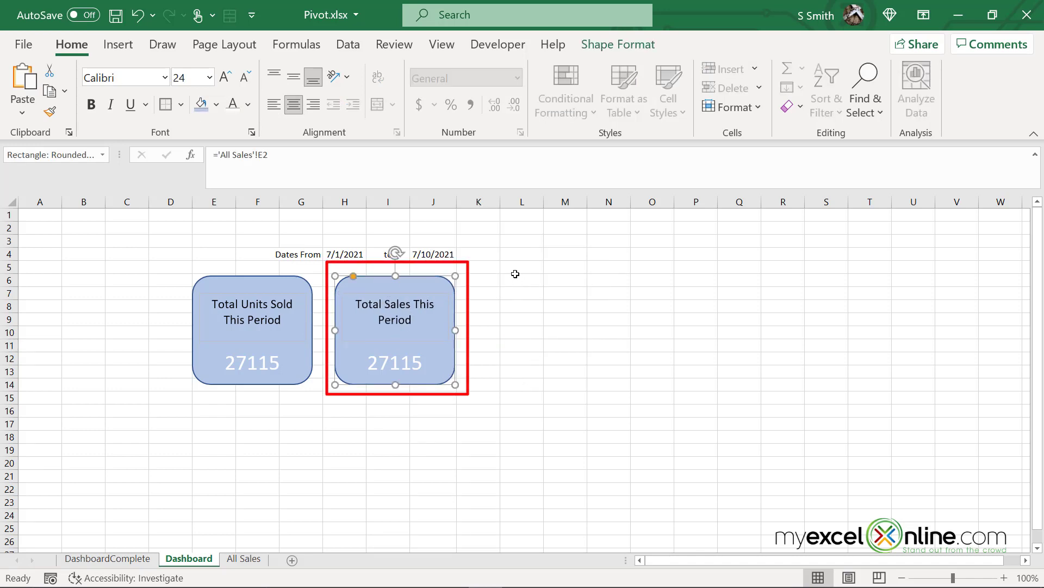
{"action": "left_click", "coordinate": [256, 154]}
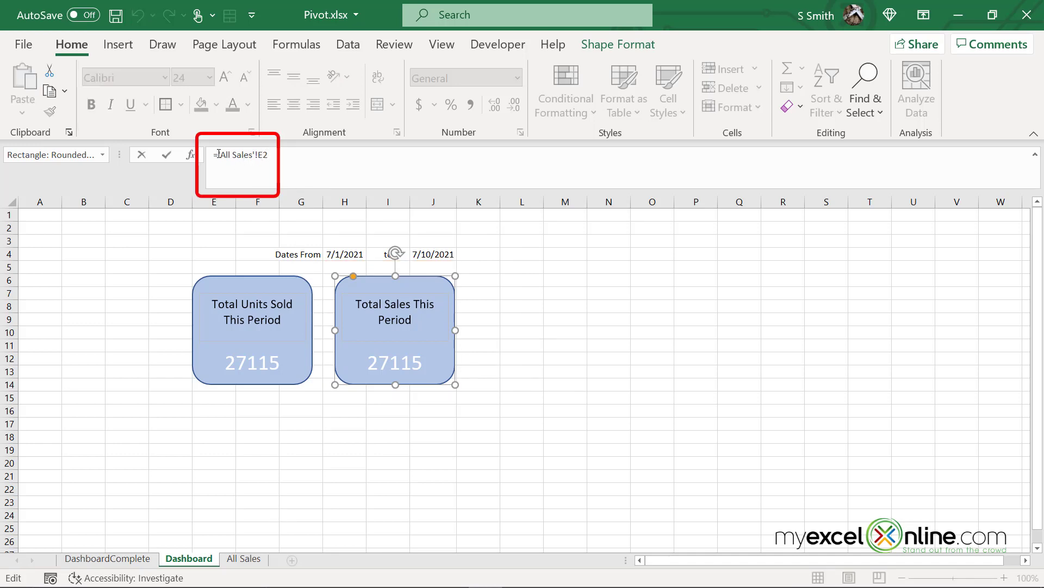
{"action": "left_click_drag", "start_coordinate": [219, 154], "coordinate": [296, 149]}
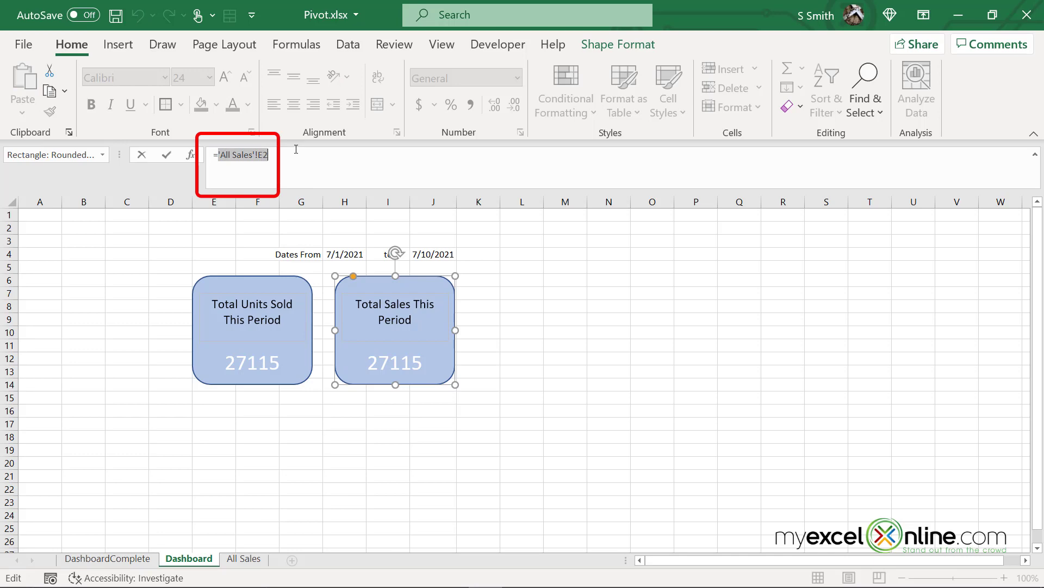
{"action": "left_click", "coordinate": [243, 558]}
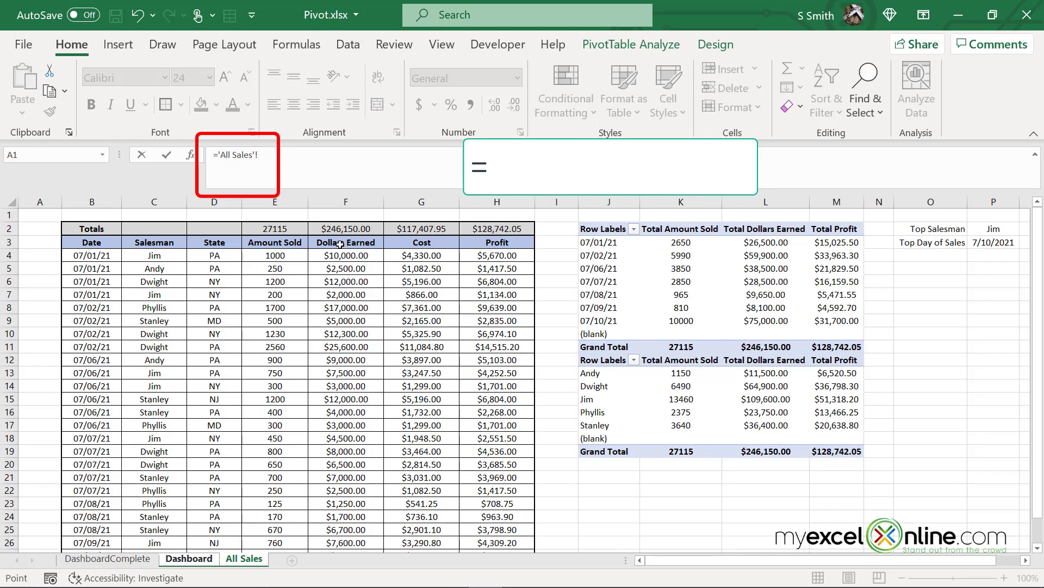
{"action": "left_click", "coordinate": [374, 226]}
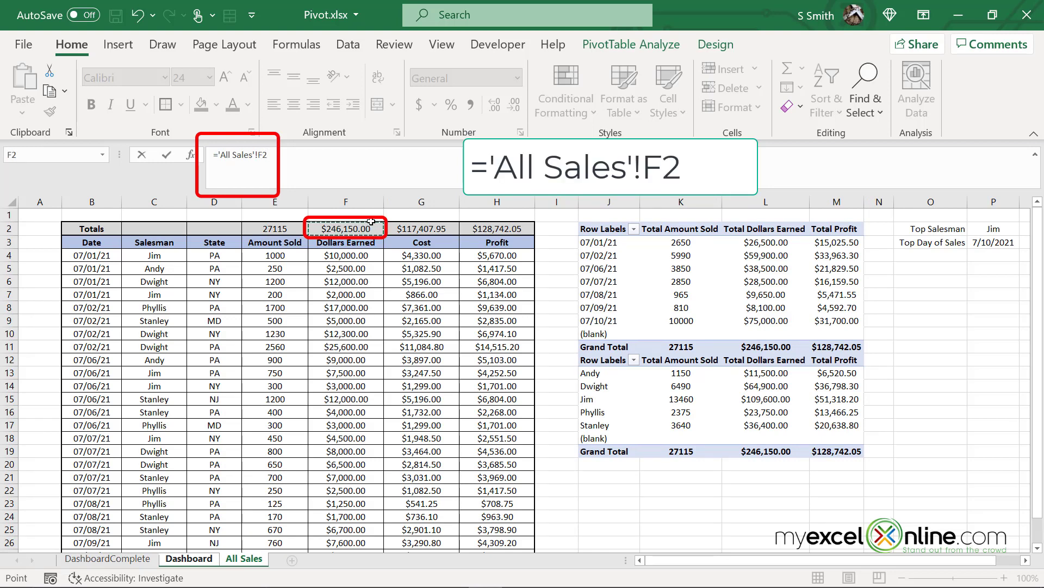
{"action": "key", "text": "Return"}
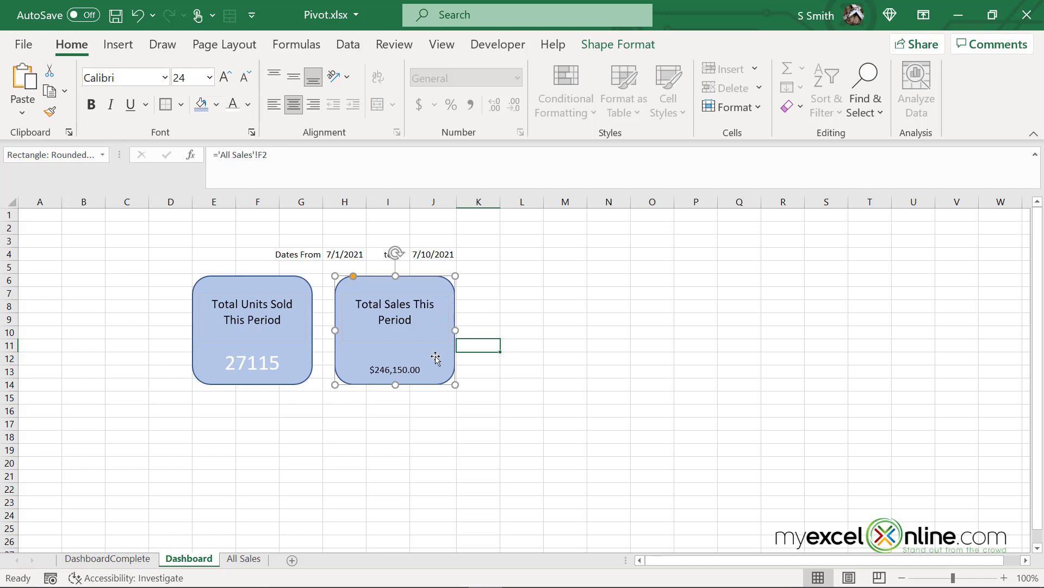
Make the $246,150.00 figure white at size 22, checking it against the All Sales totals
{"action": "left_click", "coordinate": [454, 367]}
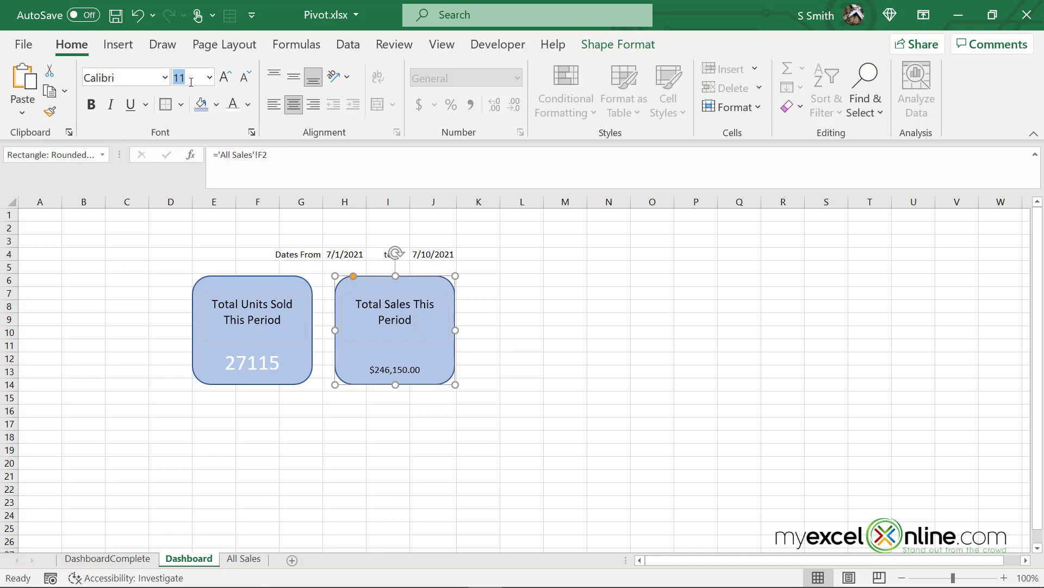
{"action": "left_click", "coordinate": [233, 104]}
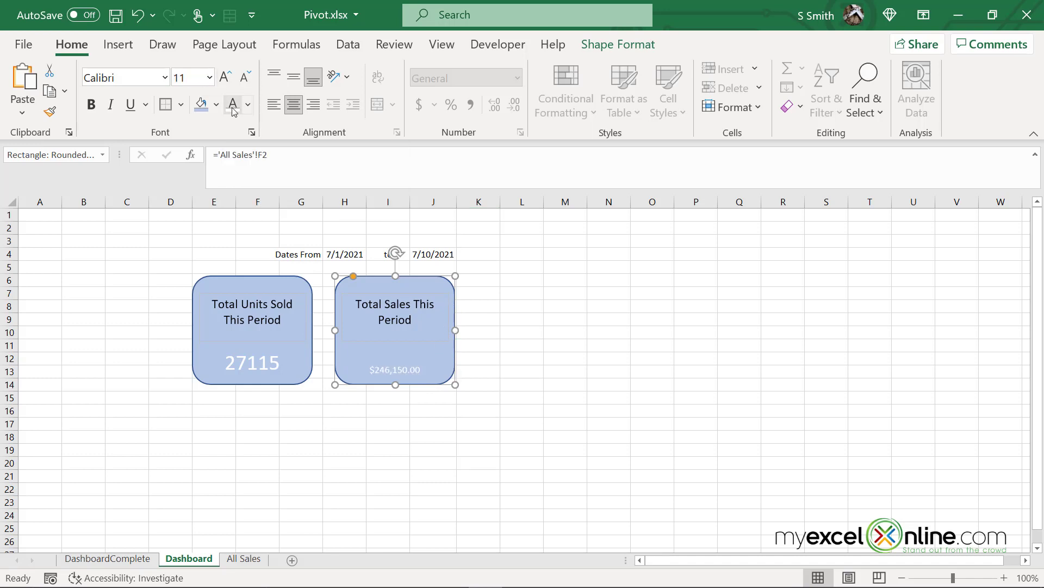
{"action": "left_click", "coordinate": [210, 77]}
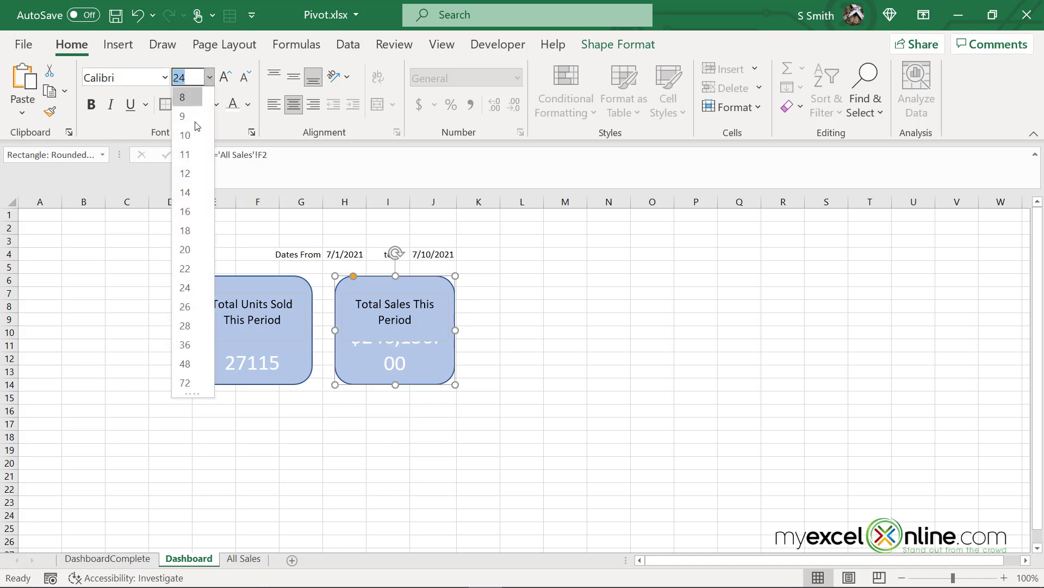
{"action": "left_click", "coordinate": [185, 268]}
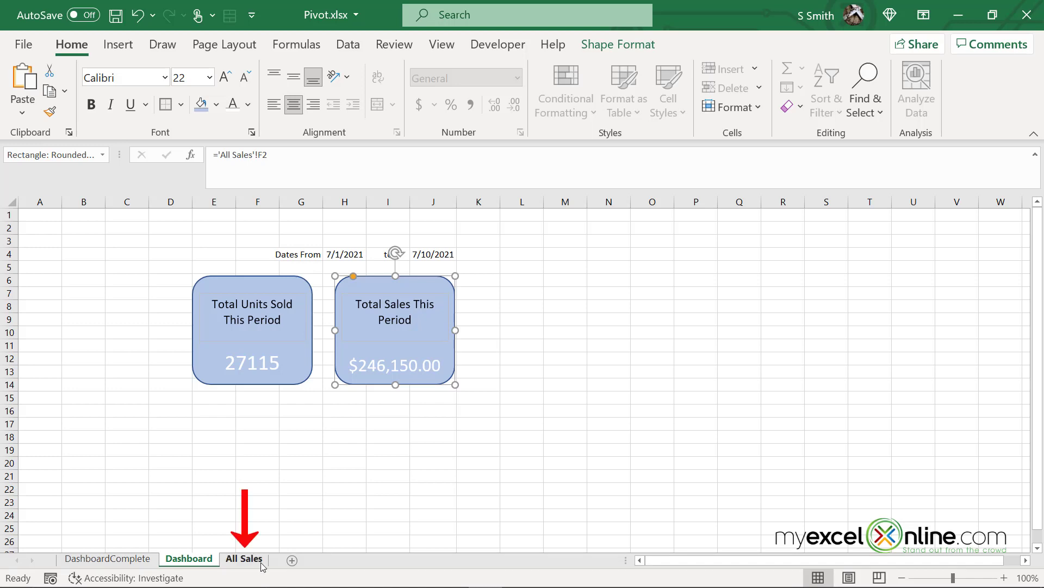
{"action": "left_click", "coordinate": [244, 559]}
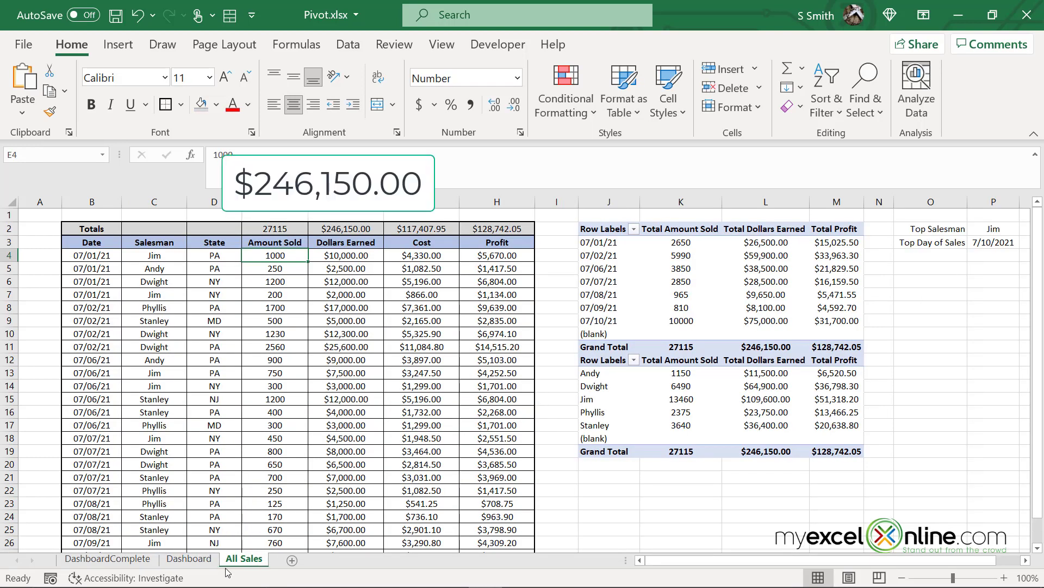
{"action": "left_click", "coordinate": [205, 564]}
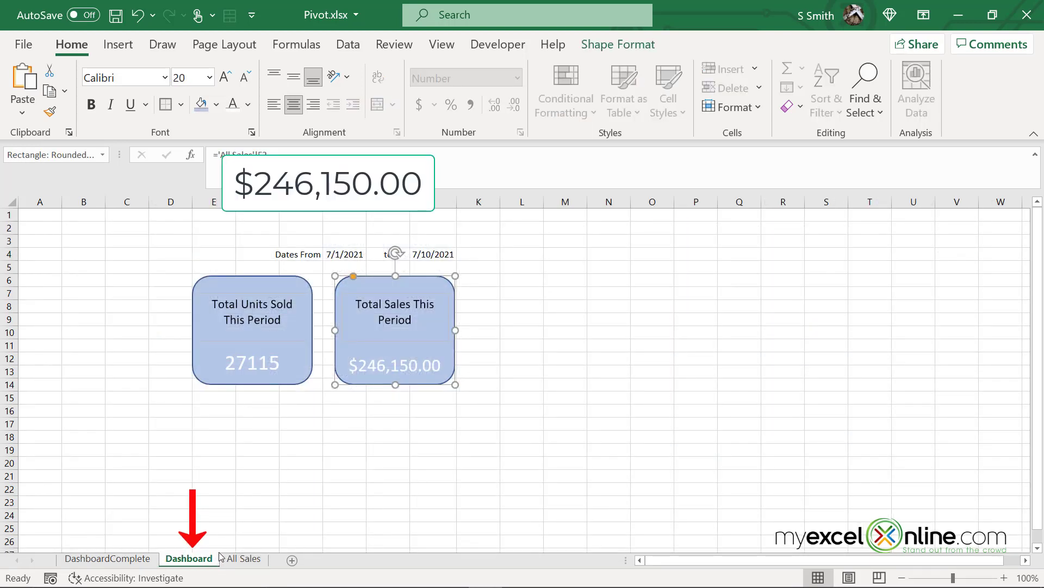
{"action": "left_click", "coordinate": [568, 334]}
{"action": "left_click", "coordinate": [432, 287]}
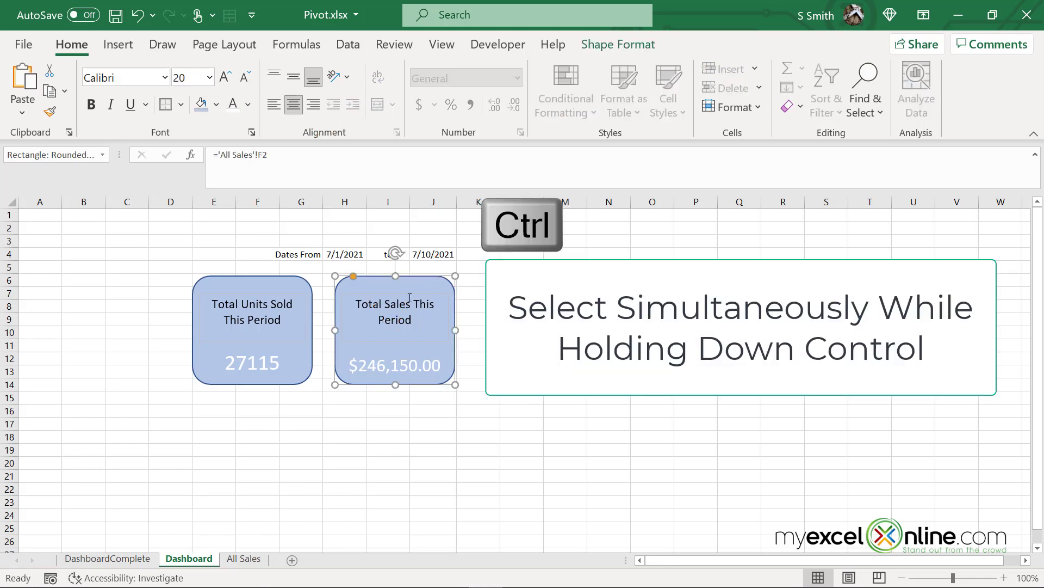
Duplicate the Total Sales card to its right and retitle it 'Total Profit This Period'
{"action": "left_click", "coordinate": [410, 298], "text": "ctrl"}
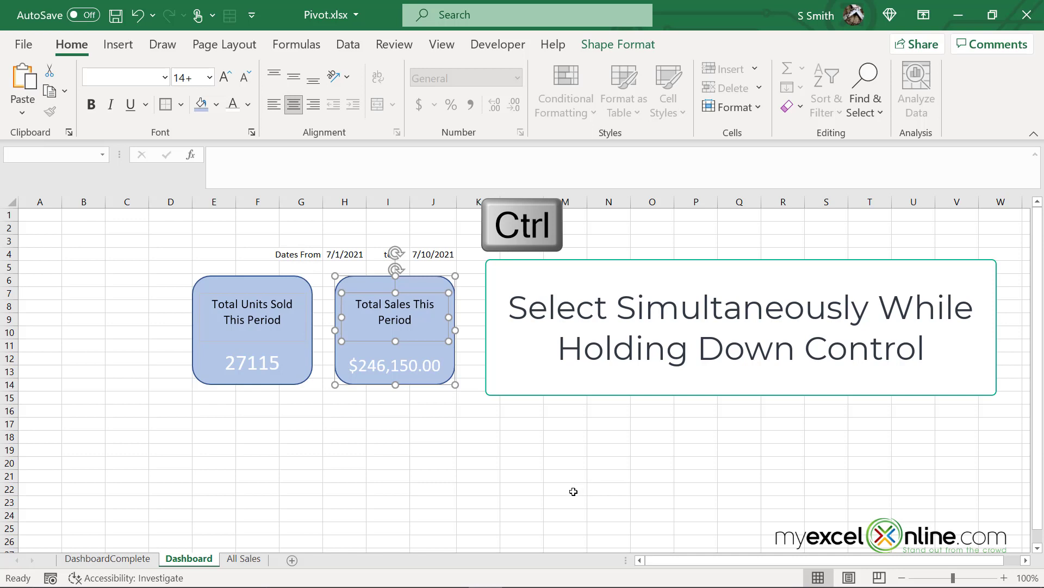
{"action": "key", "text": "ctrl+c"}
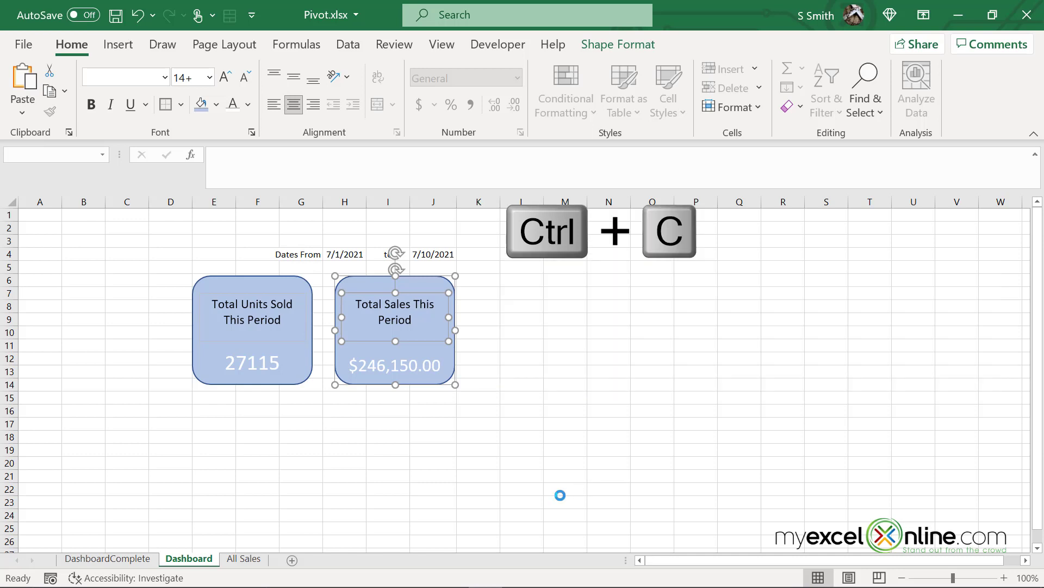
{"action": "key", "text": "ctrl+v"}
{"action": "left_click_drag", "start_coordinate": [433, 363], "coordinate": [563, 351]}
{"action": "key", "text": "Escape"}
{"action": "double_click", "coordinate": [535, 306]}
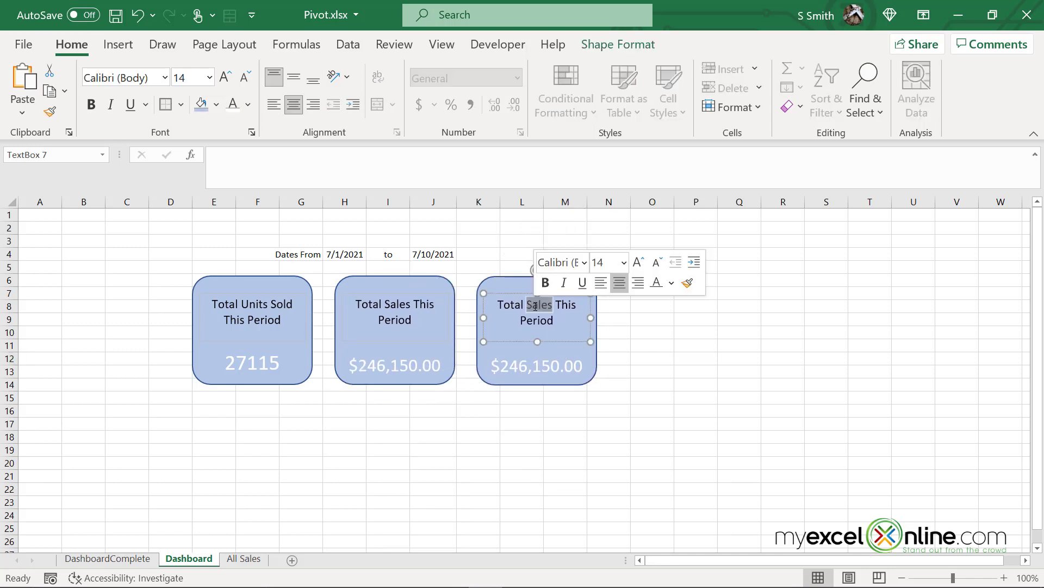
{"action": "type", "text": "Profit"}
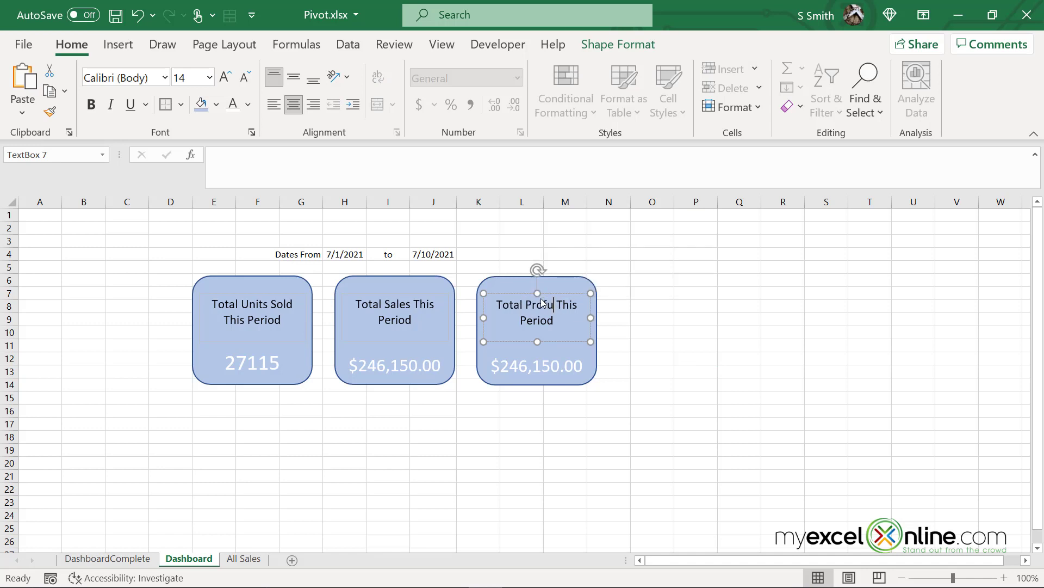
{"action": "key", "text": "Escape"}
{"action": "key", "text": "Escape"}
Link the new card's figure to 'All Sales'!H2, showing $128,742.05
{"action": "left_click", "coordinate": [597, 366]}
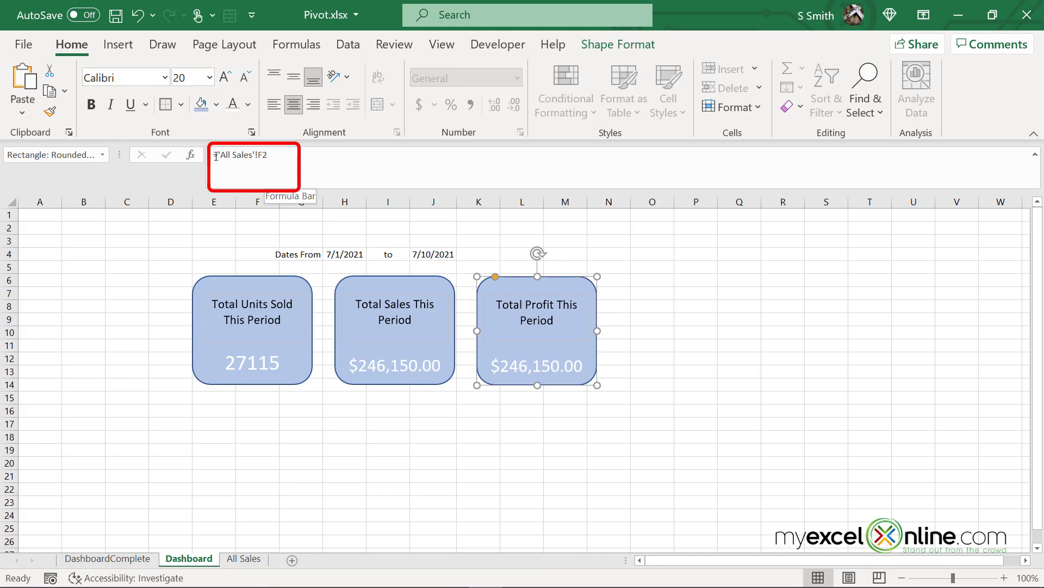
{"action": "left_click_drag", "start_coordinate": [216, 156], "coordinate": [302, 148]}
{"action": "type", "text": "="}
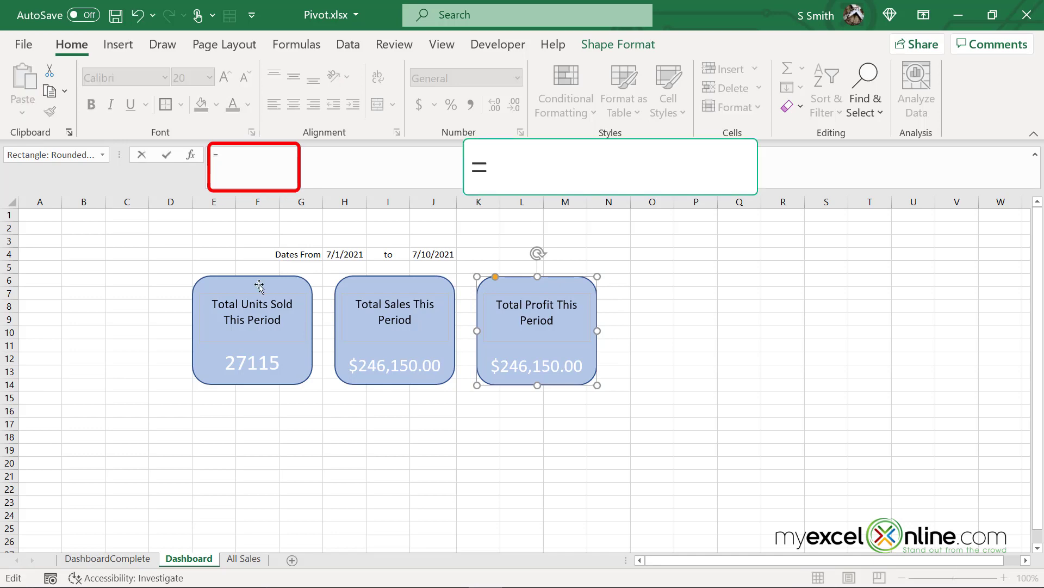
{"action": "left_click", "coordinate": [246, 559]}
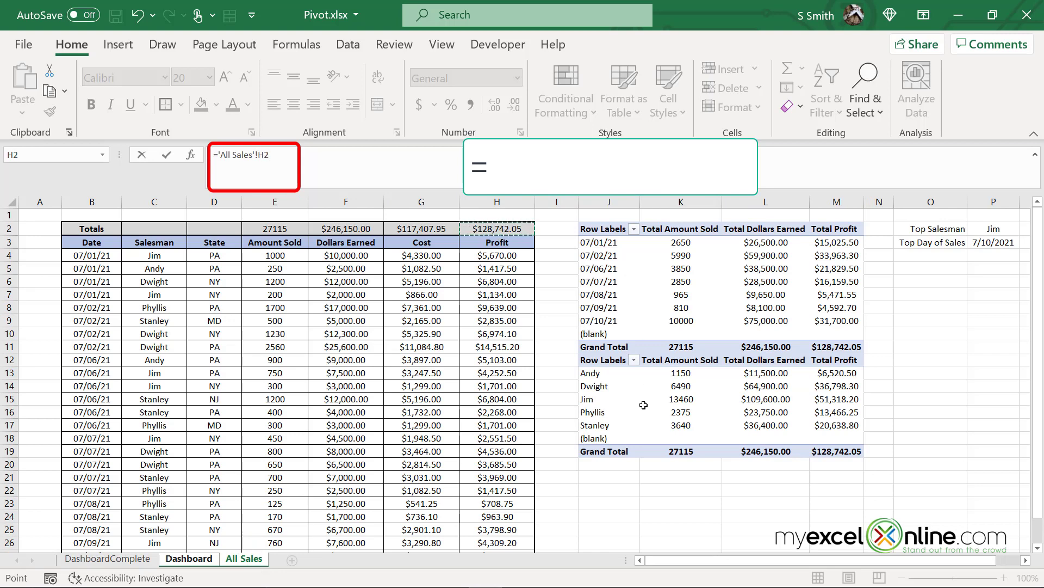
{"action": "left_click", "coordinate": [505, 230]}
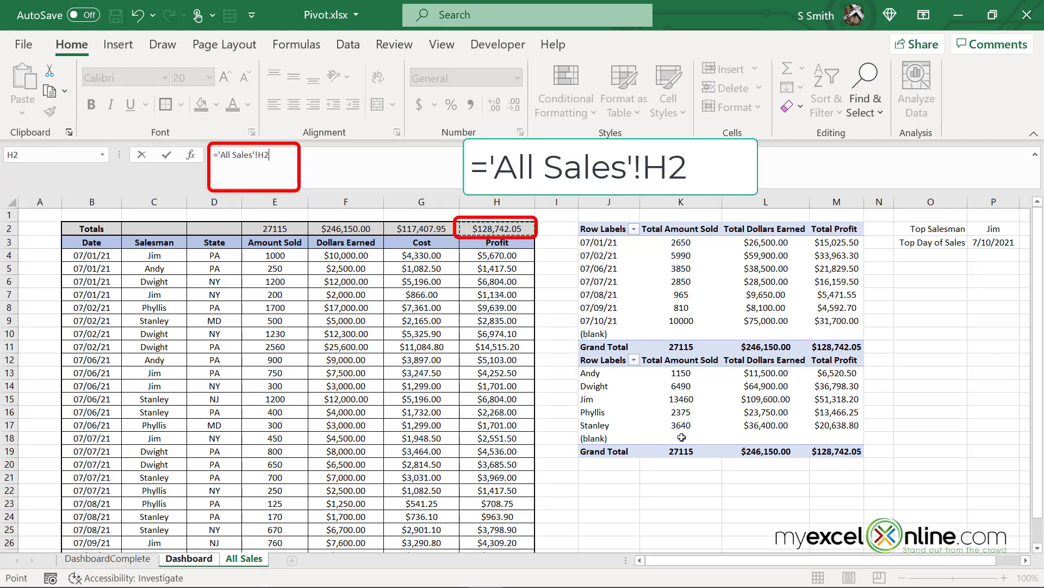
{"action": "key", "text": "Return"}
Make the $128,742.05 profit figure large white text
{"action": "key", "text": "Escape"}
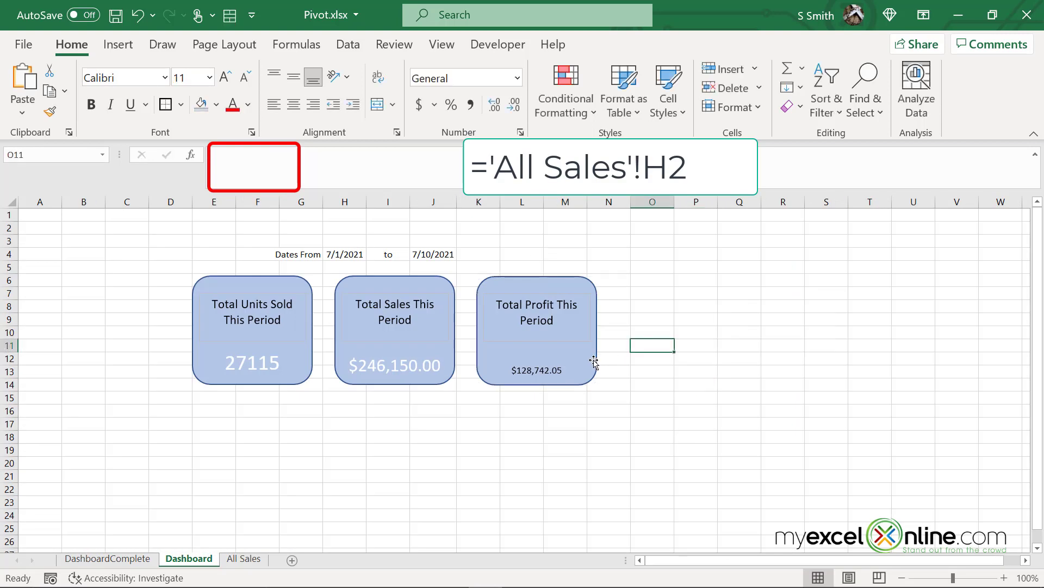
{"action": "left_click", "coordinate": [595, 356]}
{"action": "left_click", "coordinate": [238, 108]}
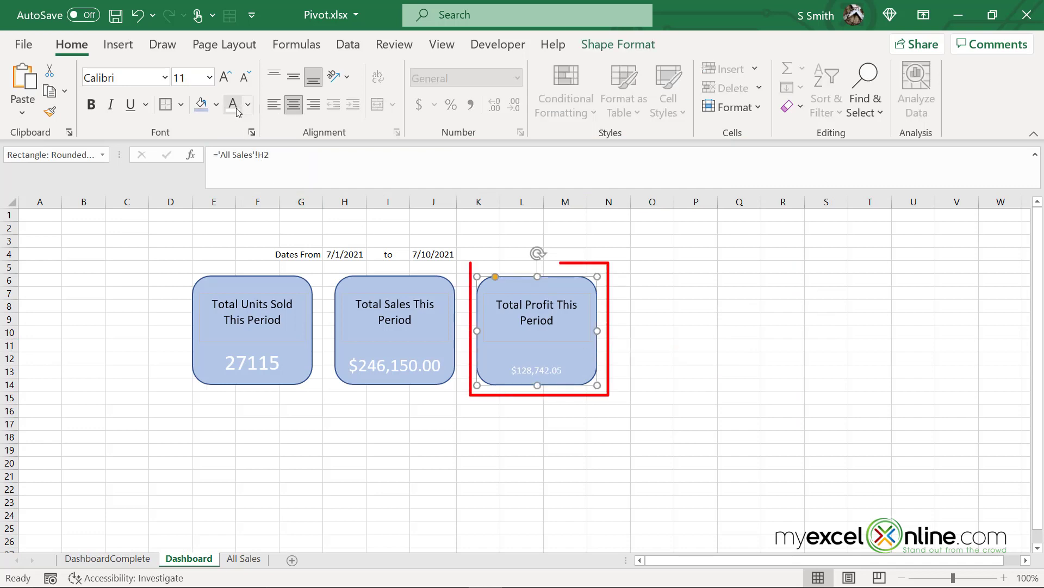
{"action": "left_click", "coordinate": [209, 77]}
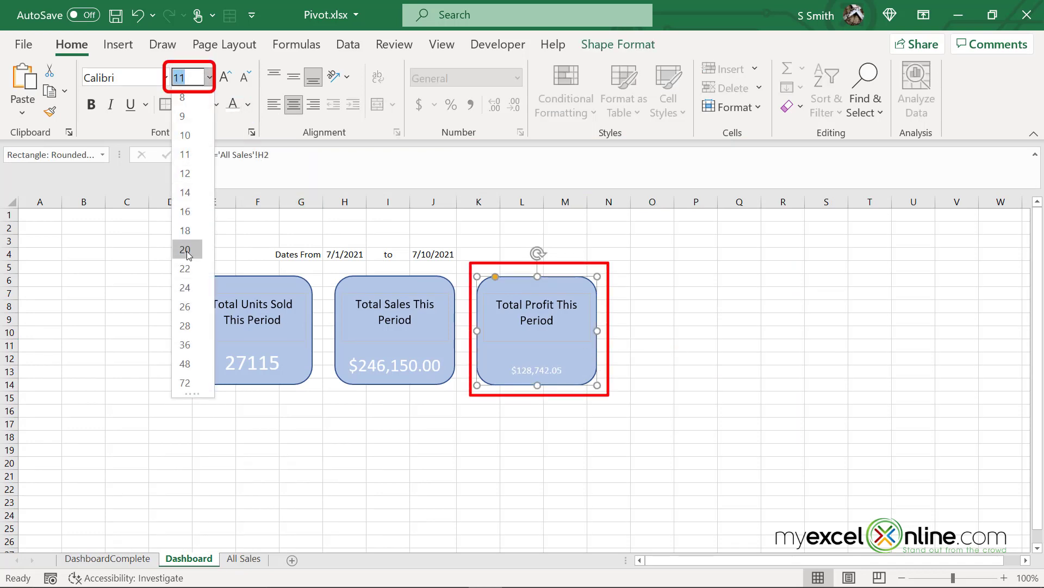
{"action": "left_click", "coordinate": [566, 436]}
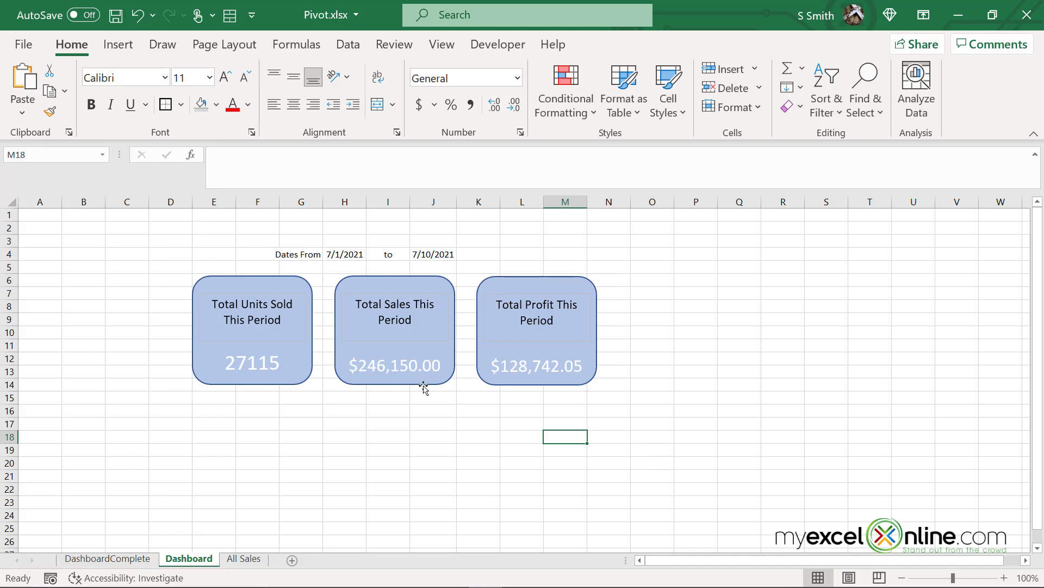
{"action": "left_click", "coordinate": [272, 281]}
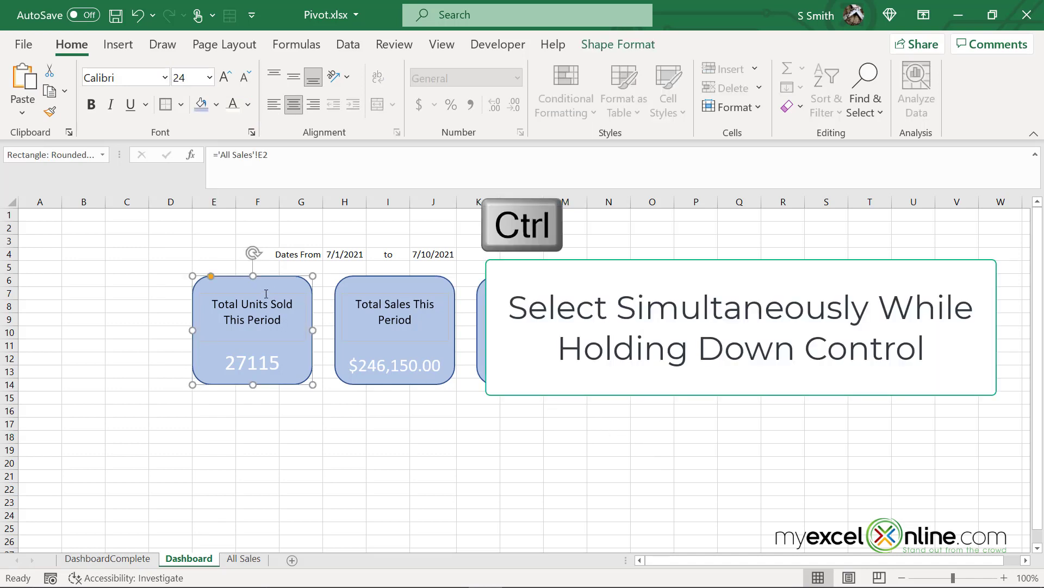
Copy the Total Units Sold card below the first row and retitle it 'Best Salesperson'
{"action": "left_click", "coordinate": [270, 305], "text": "ctrl"}
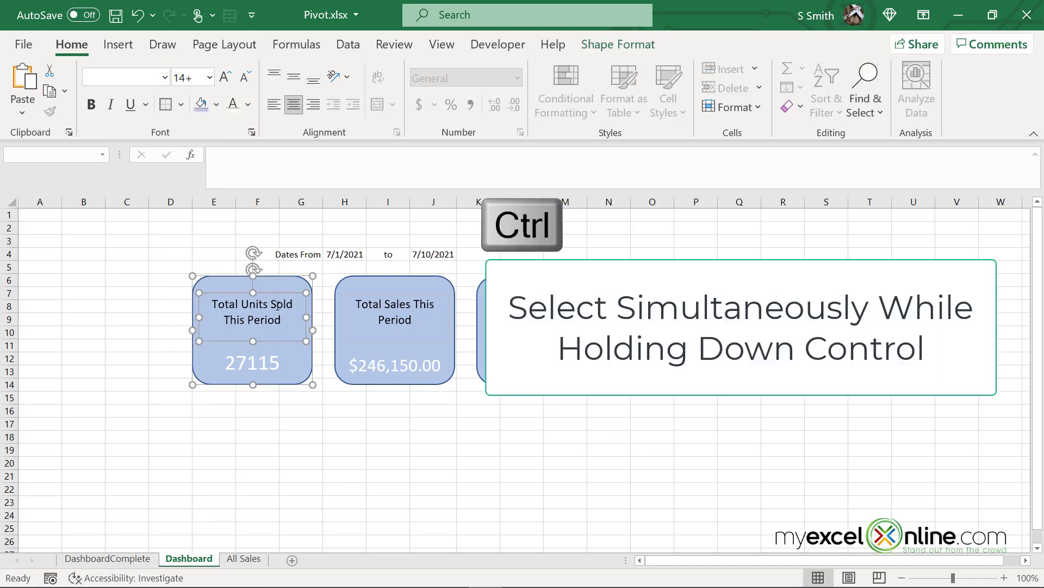
{"action": "key", "text": "ctrl+c"}
{"action": "key", "text": "ctrl+v"}
{"action": "left_click_drag", "start_coordinate": [286, 397], "coordinate": [349, 504]}
{"action": "left_click", "coordinate": [433, 450]}
{"action": "left_click", "coordinate": [313, 425]}
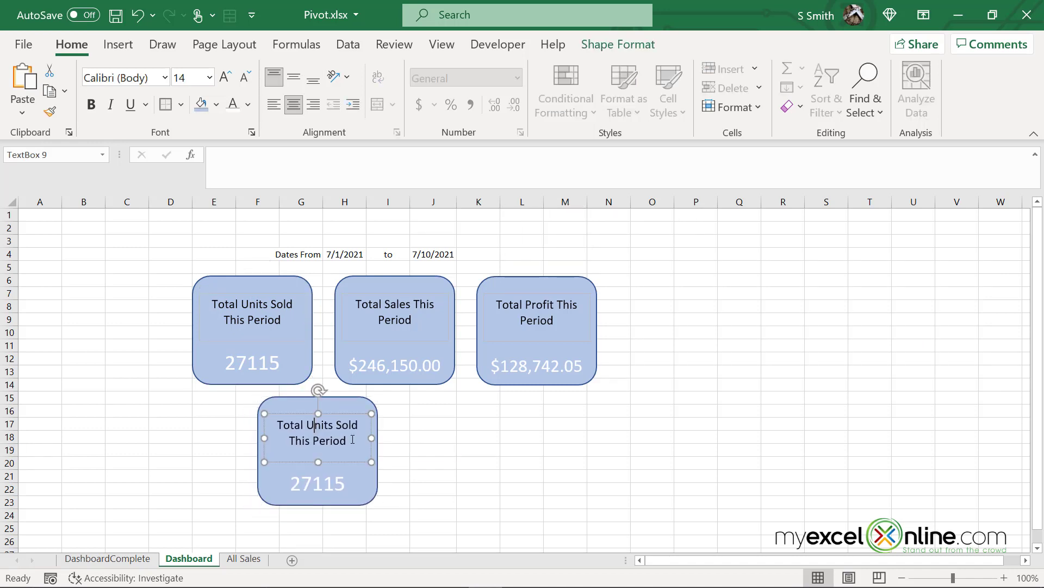
{"action": "left_click_drag", "start_coordinate": [352, 440], "coordinate": [234, 396]}
{"action": "type", "text": "Best Salespers"}
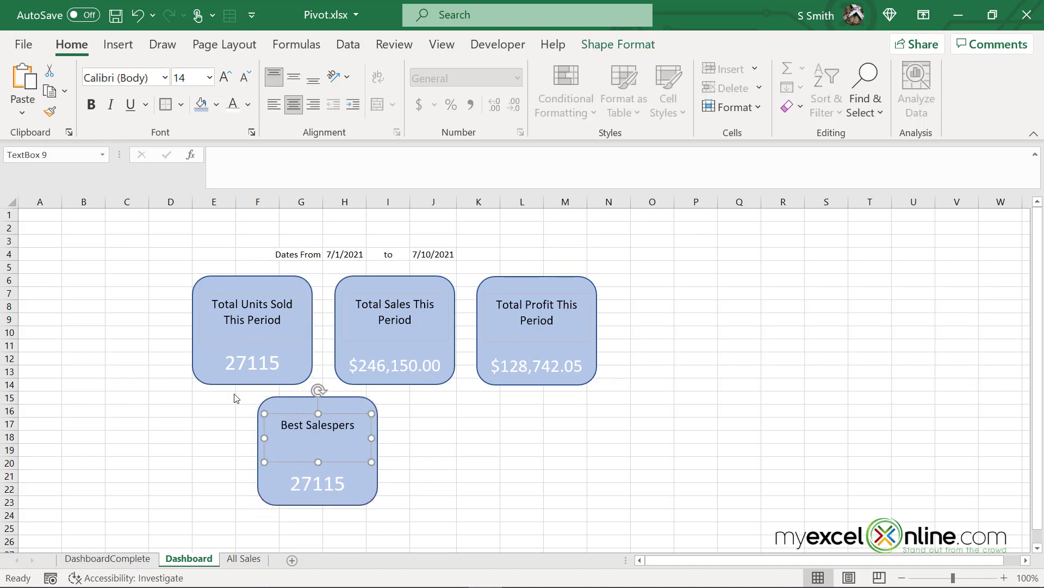
{"action": "type", "text": "on"}
Link the card's value to 'All Sales'!P2 to show the top salesperson's name
{"action": "left_click", "coordinate": [376, 488]}
{"action": "left_click_drag", "start_coordinate": [272, 155], "coordinate": [211, 156]}
{"action": "type", "text": "="}
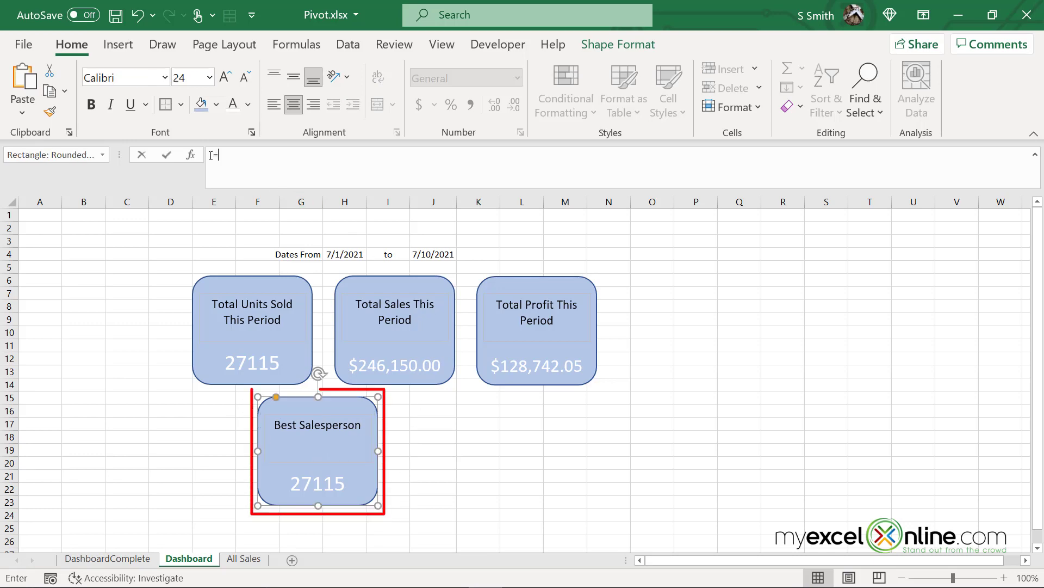
{"action": "left_click", "coordinate": [244, 559]}
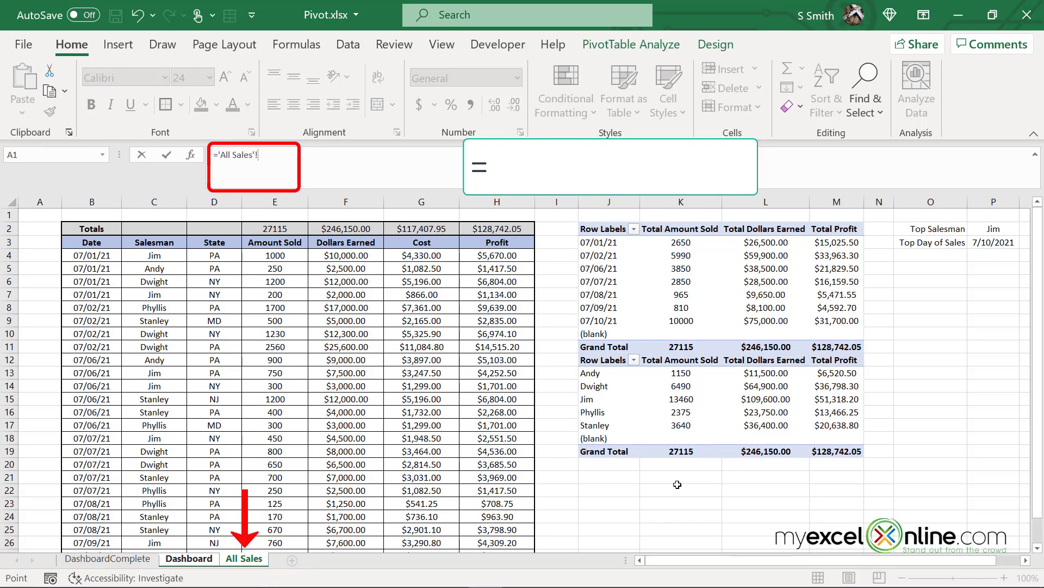
{"action": "left_click", "coordinate": [985, 228]}
{"action": "key", "text": "Return"}
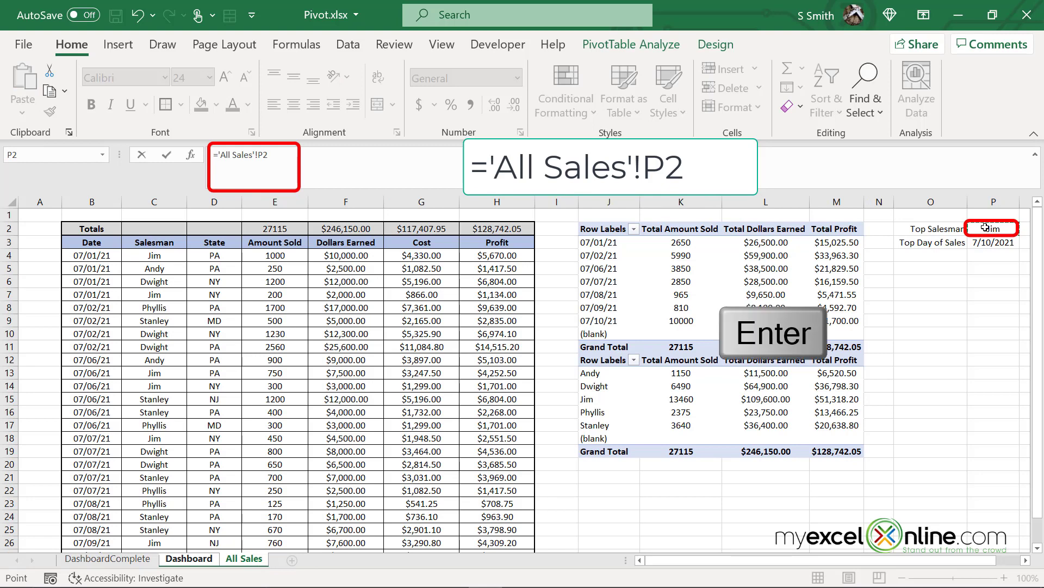
Format the salesperson's name as white text at size 24
{"action": "left_click", "coordinate": [231, 105]}
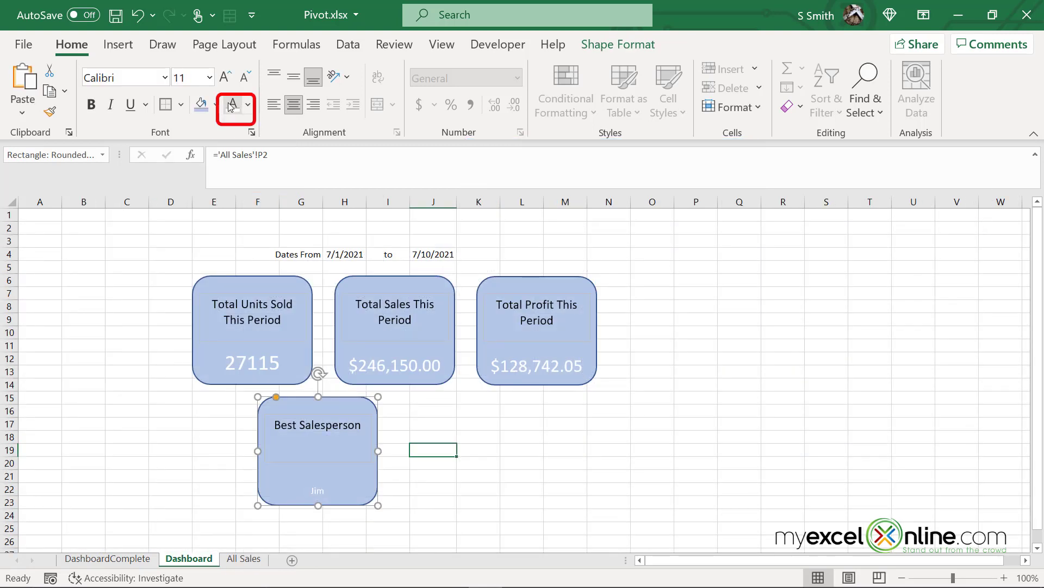
{"action": "left_click", "coordinate": [210, 77]}
{"action": "left_click", "coordinate": [186, 289]}
{"action": "left_click", "coordinate": [331, 426]}
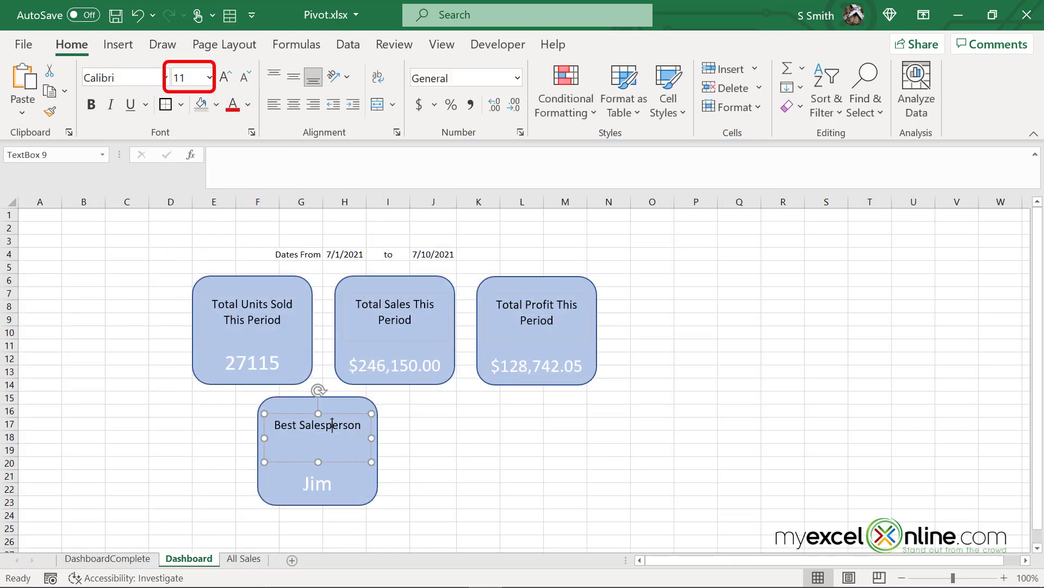
Copy the Best Salesperson card beside it and retitle the copy 'Best Sales Day'
{"action": "left_click", "coordinate": [349, 492], "text": "ctrl"}
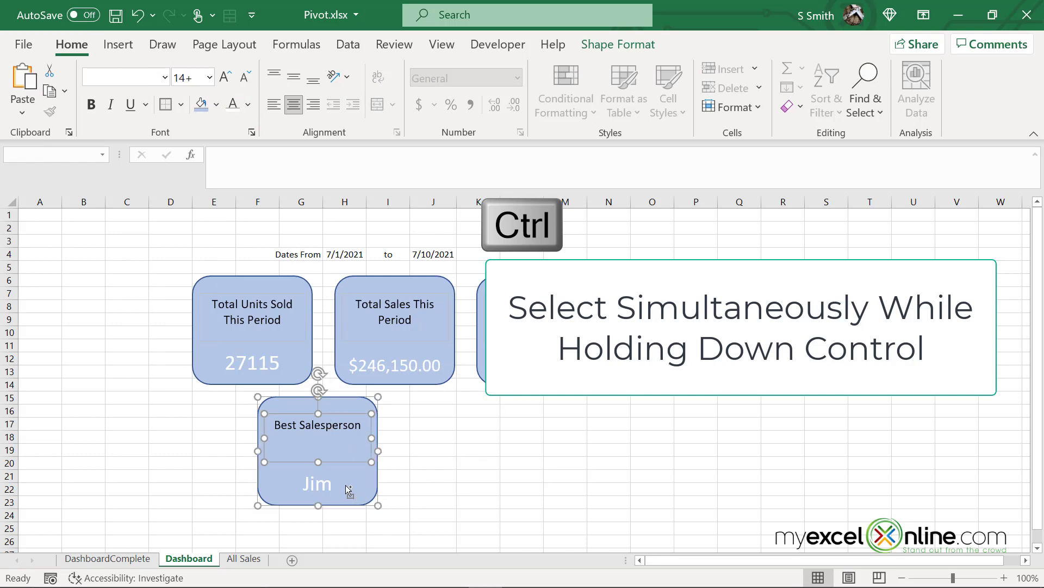
{"action": "key", "text": "ctrl+c"}
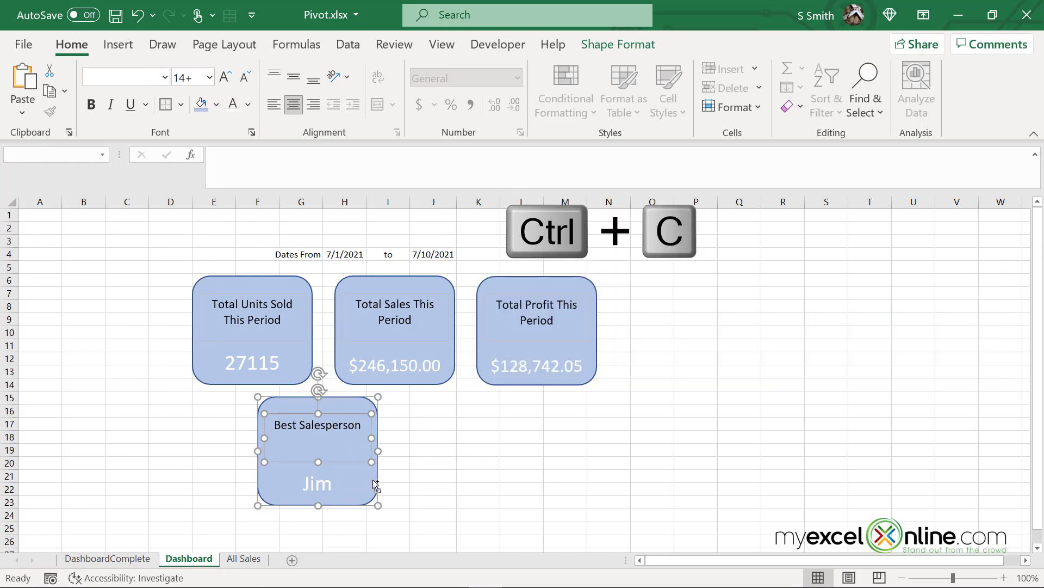
{"action": "key", "text": "ctrl+v"}
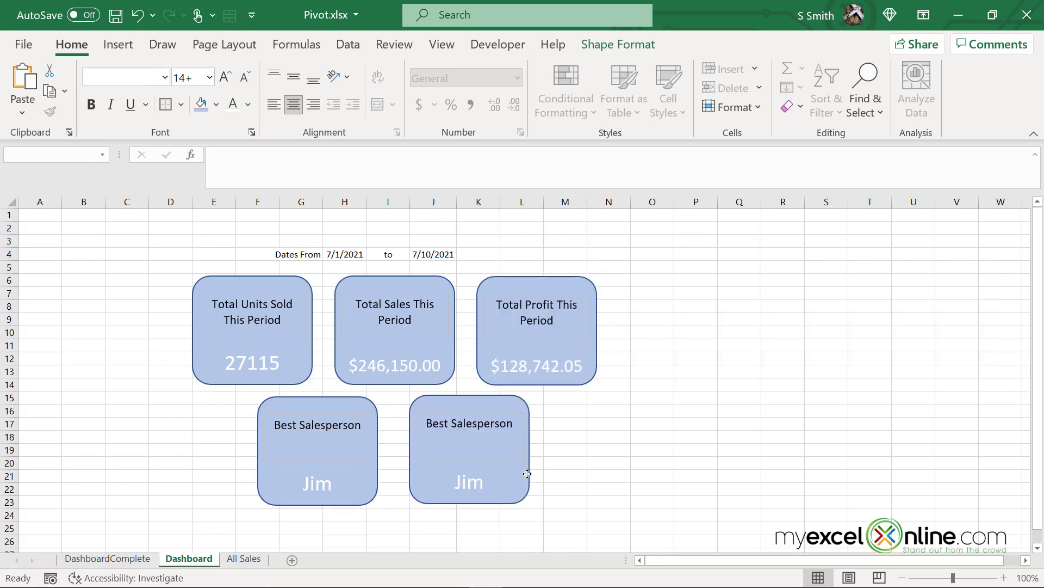
{"action": "left_click_drag", "start_coordinate": [527, 474], "coordinate": [529, 478]}
{"action": "double_click", "coordinate": [462, 423]}
{"action": "type", "text": "Sales D"}
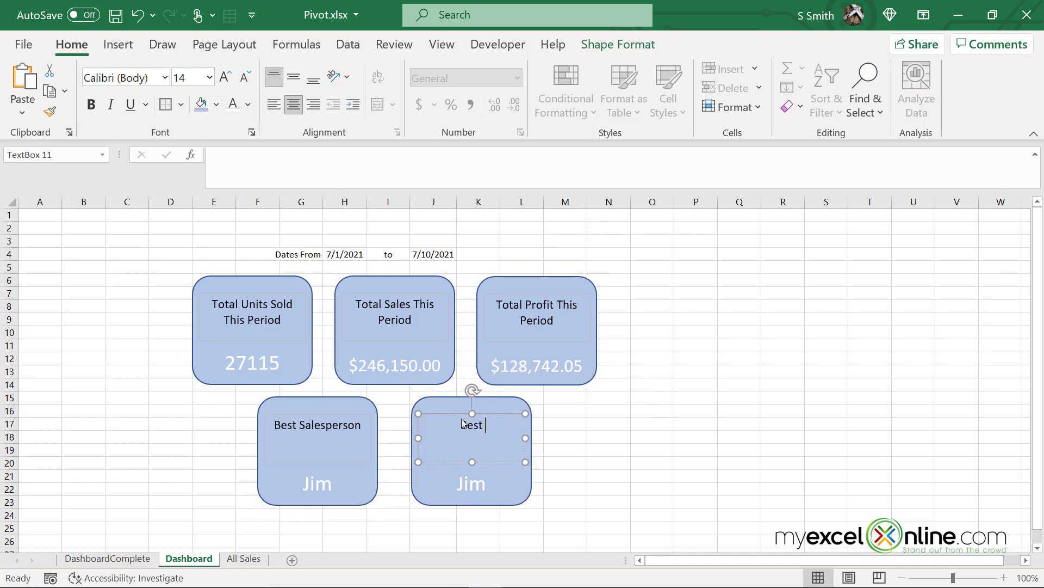
{"action": "type", "text": "ay"}
Link the Best Sales Day card to 'All Sales'!P3, showing 7/10/2021
{"action": "left_click", "coordinate": [530, 493]}
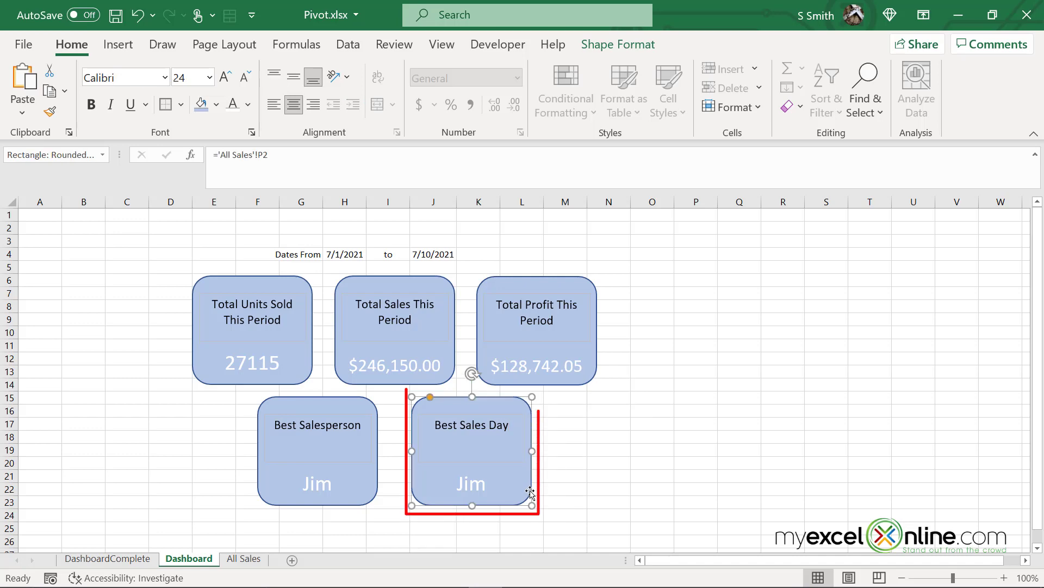
{"action": "type", "text": "="}
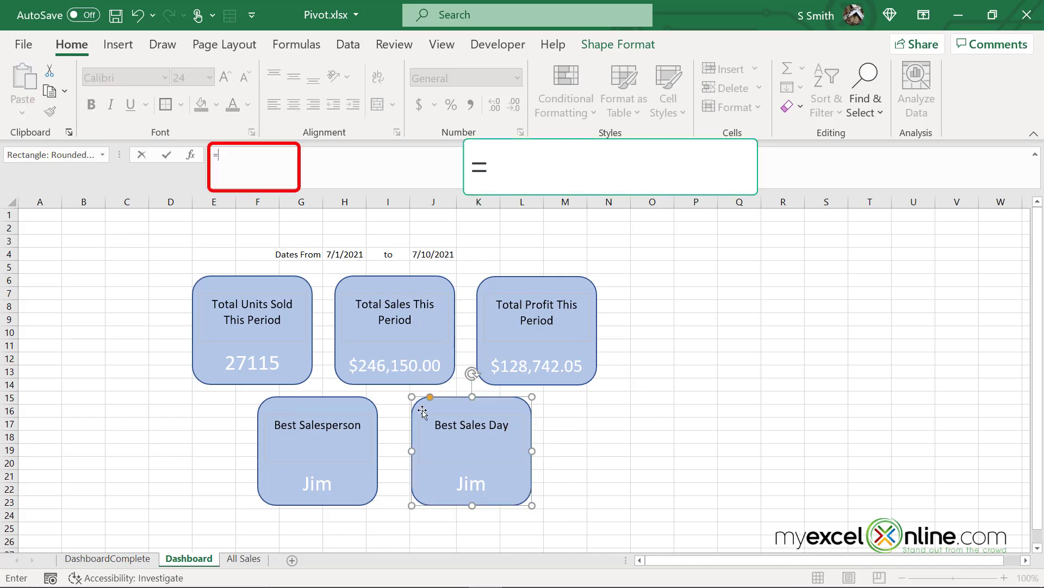
{"action": "left_click", "coordinate": [244, 558]}
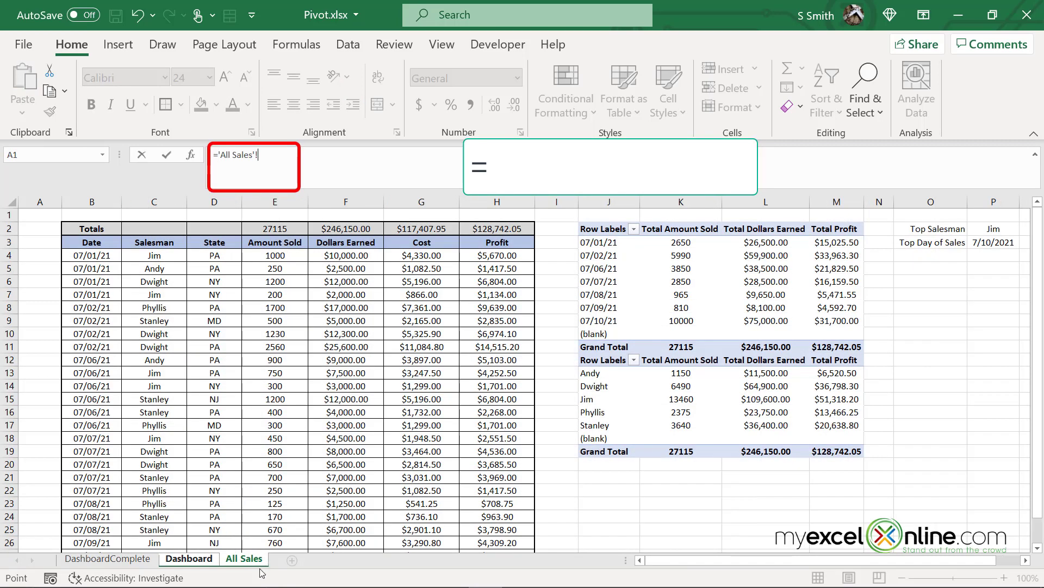
{"action": "left_click", "coordinate": [994, 243]}
{"action": "key", "text": "Return"}
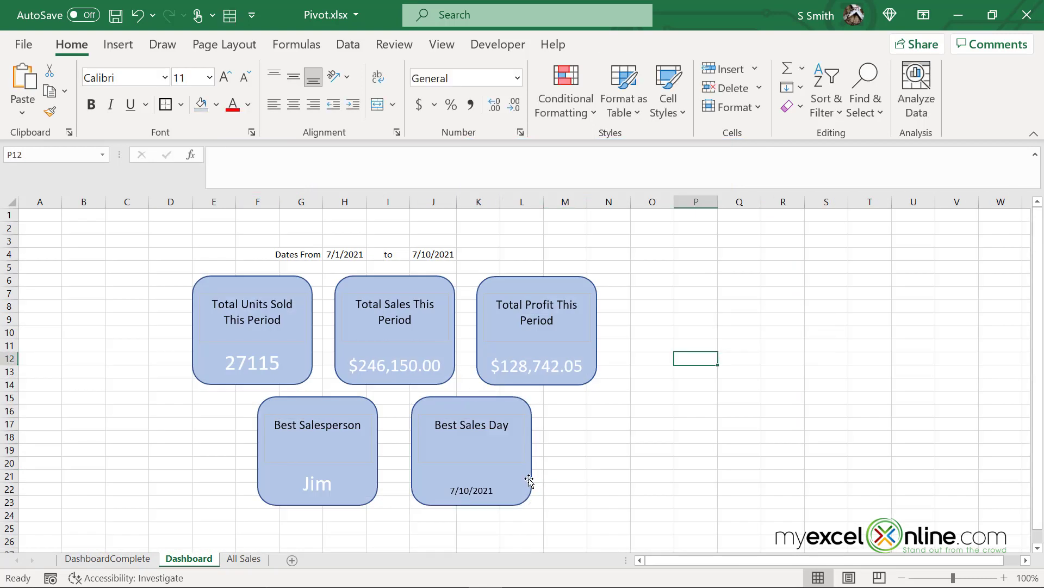
Format the 7/10/2021 date as white text at size 24
{"action": "left_click", "coordinate": [528, 479]}
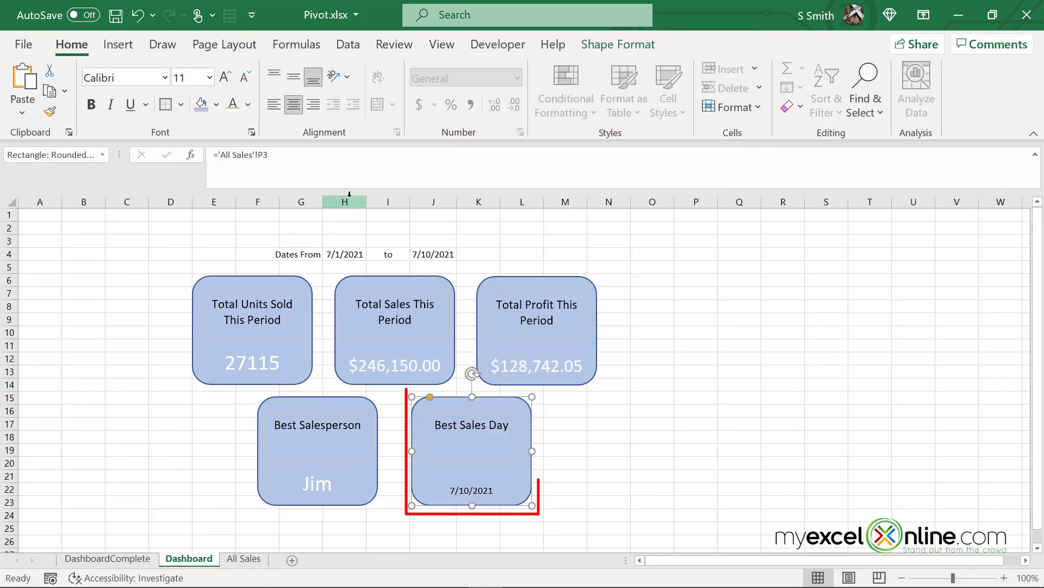
{"action": "left_click", "coordinate": [231, 108]}
{"action": "left_click", "coordinate": [209, 77]}
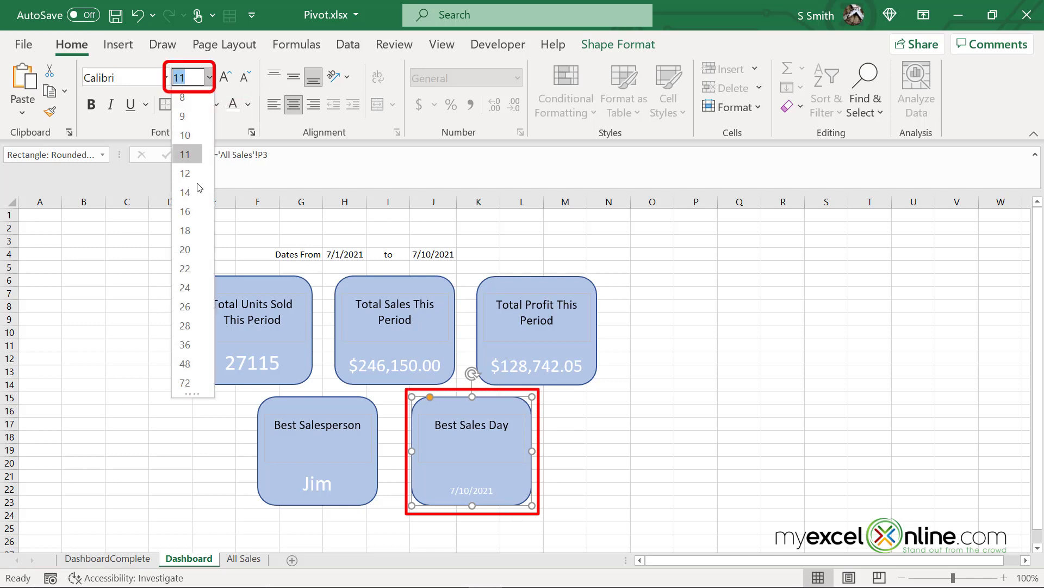
{"action": "left_click", "coordinate": [185, 288]}
{"action": "left_click", "coordinate": [870, 319]}
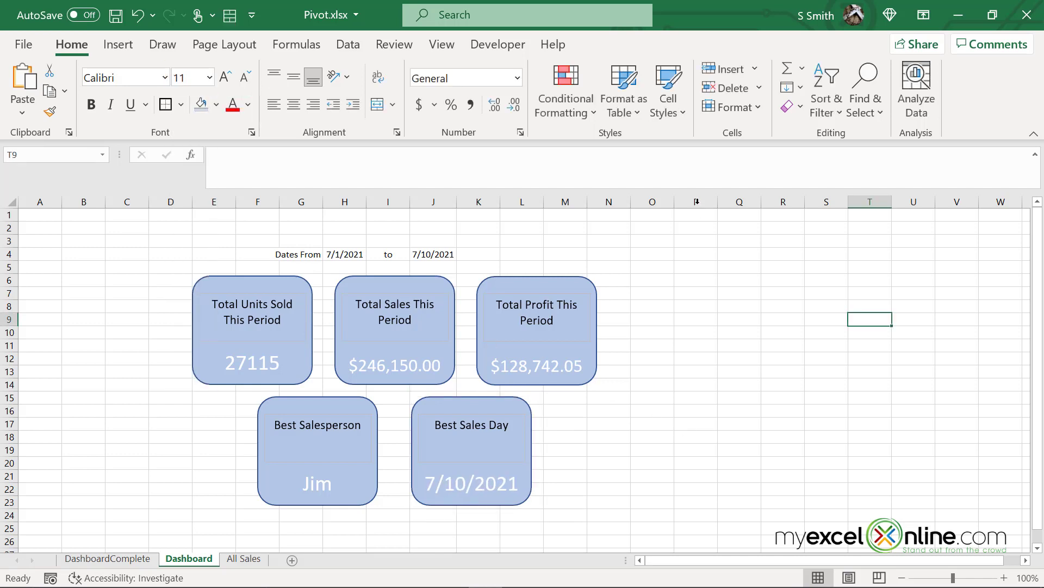
{"action": "left_click_drag", "start_coordinate": [293, 254], "coordinate": [424, 254]}
Make the date range header bold at size 12 and adjust the 'Dates From' label
{"action": "left_click", "coordinate": [209, 77]}
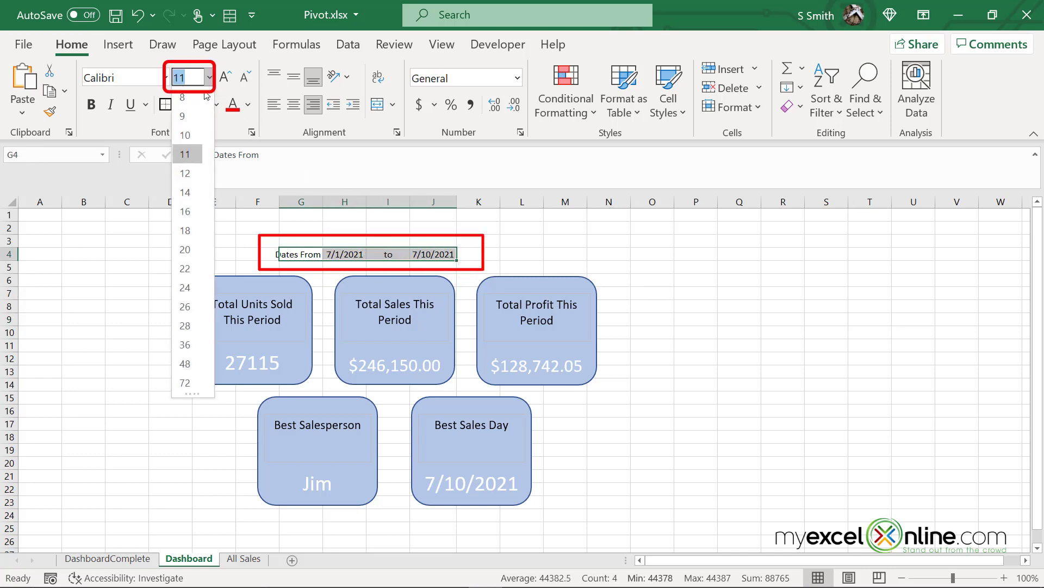
{"action": "left_click", "coordinate": [185, 173]}
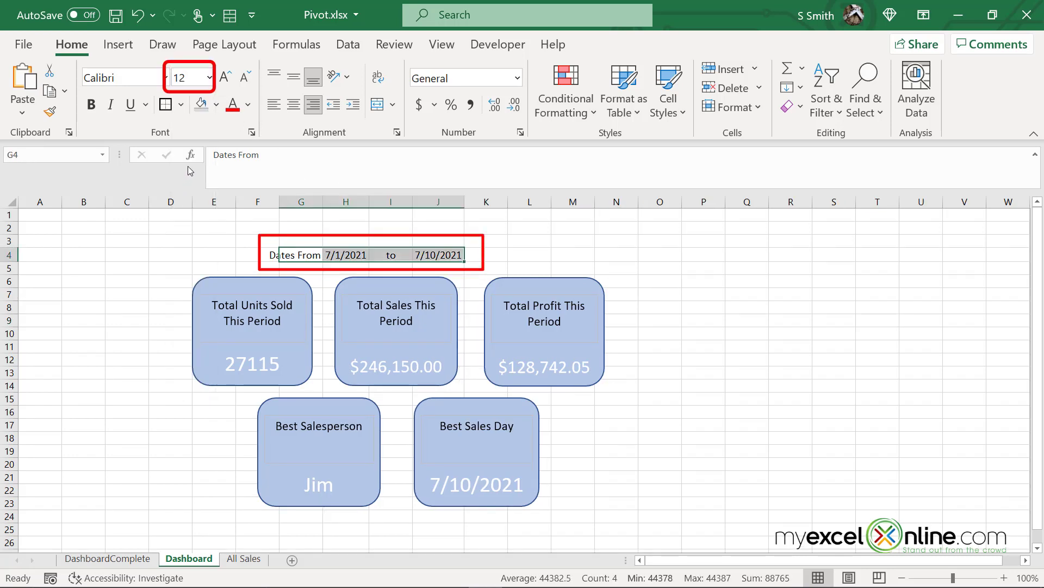
{"action": "left_click", "coordinate": [91, 104]}
{"action": "left_click", "coordinate": [300, 254]}
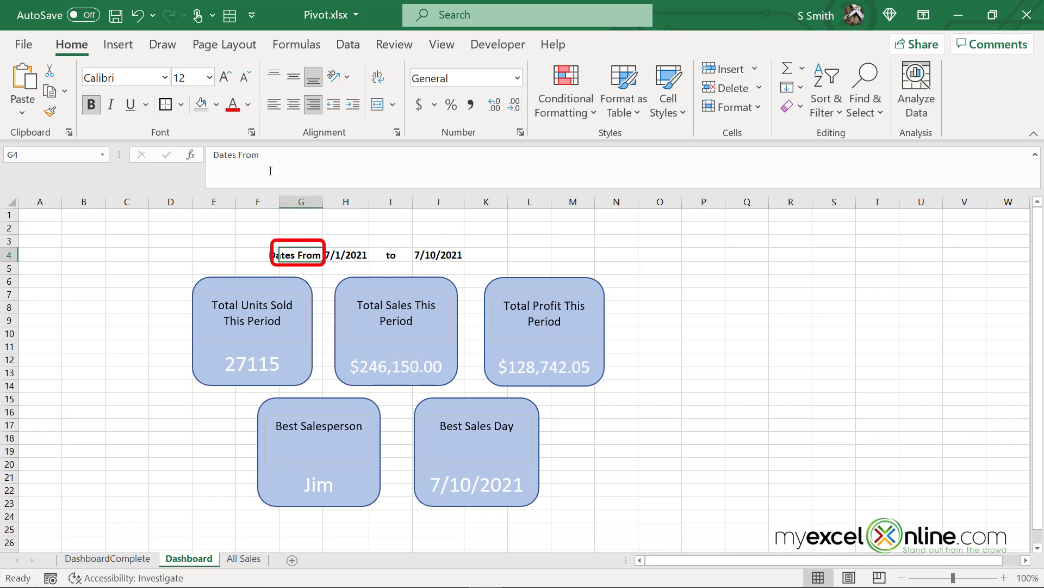
{"action": "left_click", "coordinate": [270, 153]}
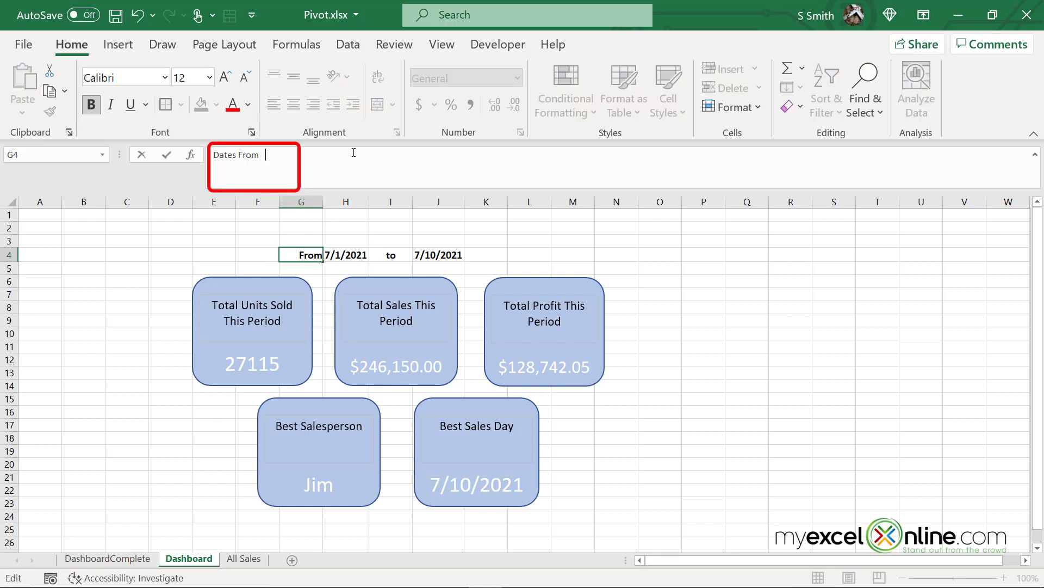
{"action": "key", "text": "Return"}
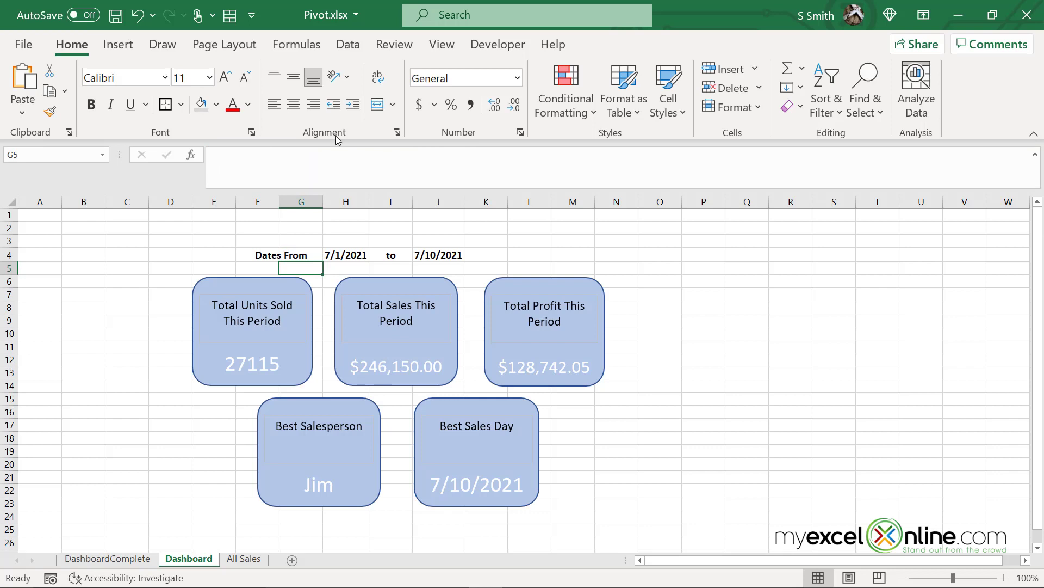
Move the header from G4:J4 to H4:K4 and widen columns I and K so both dates show
{"action": "left_click_drag", "start_coordinate": [308, 256], "coordinate": [424, 255]}
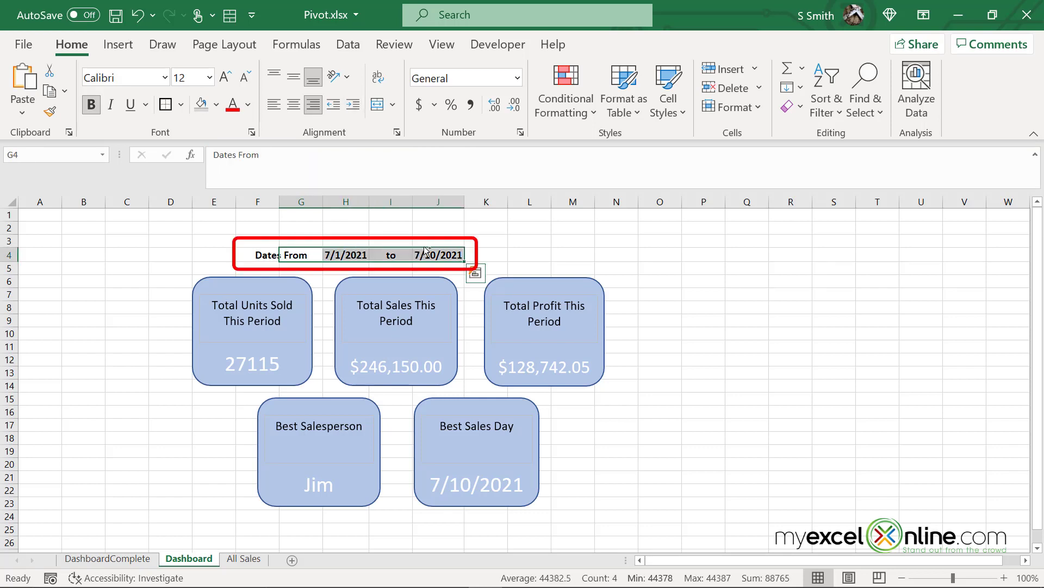
{"action": "key", "text": "ctrl+x"}
{"action": "left_click", "coordinate": [335, 260]}
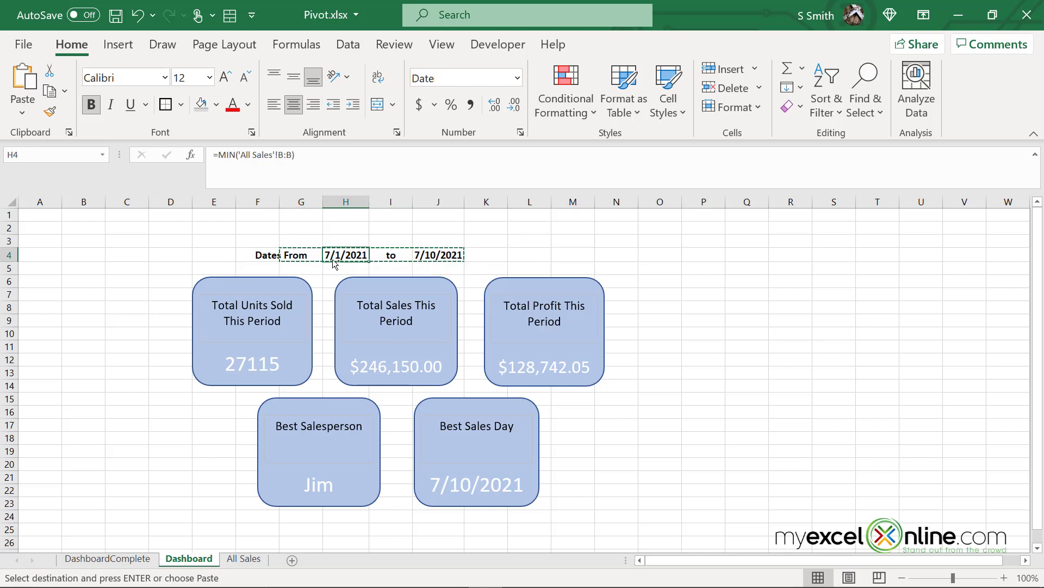
{"action": "key", "text": "ctrl+v"}
{"action": "left_click_drag", "start_coordinate": [413, 205], "coordinate": [430, 209]}
{"action": "left_click_drag", "start_coordinate": [519, 200], "coordinate": [531, 200]}
Widen the Best Salesperson card and nudge it into alignment with the Best Sales Day card
{"action": "left_click", "coordinate": [348, 464]}
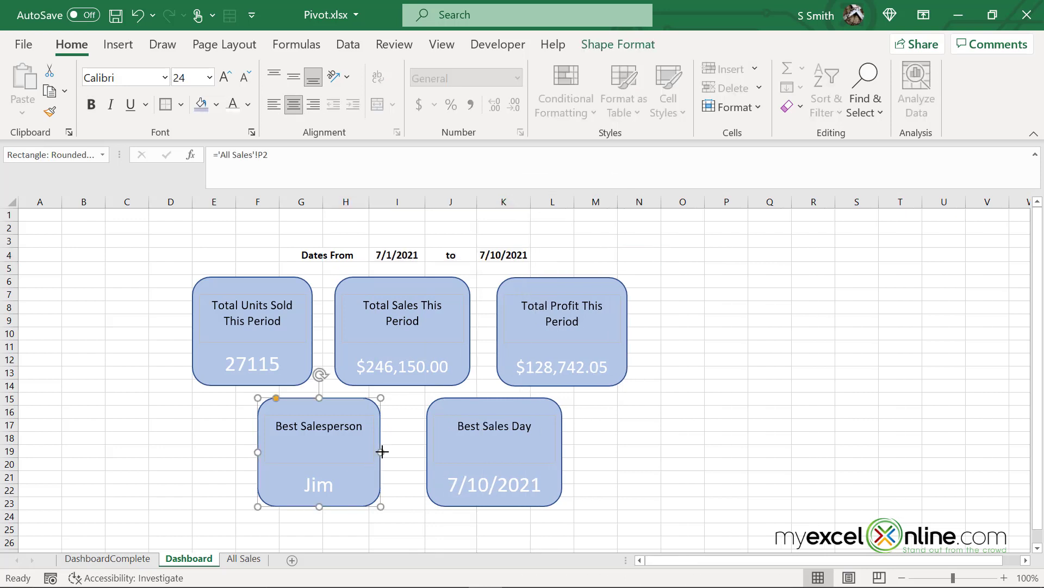
{"action": "left_click_drag", "start_coordinate": [381, 451], "coordinate": [390, 452]}
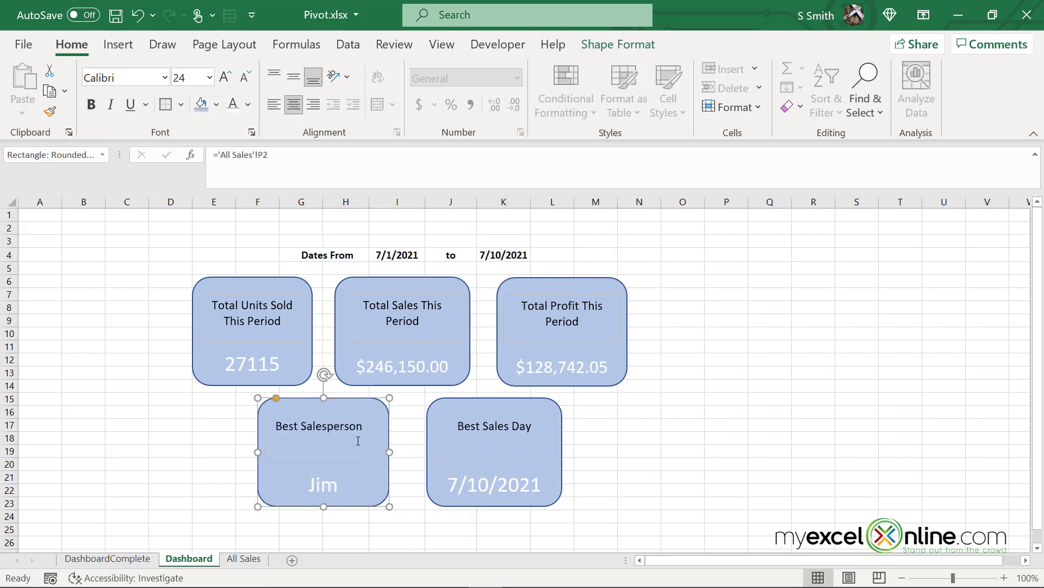
{"action": "left_click", "coordinate": [336, 435]}
{"action": "left_click_drag", "start_coordinate": [342, 412], "coordinate": [342, 413]}
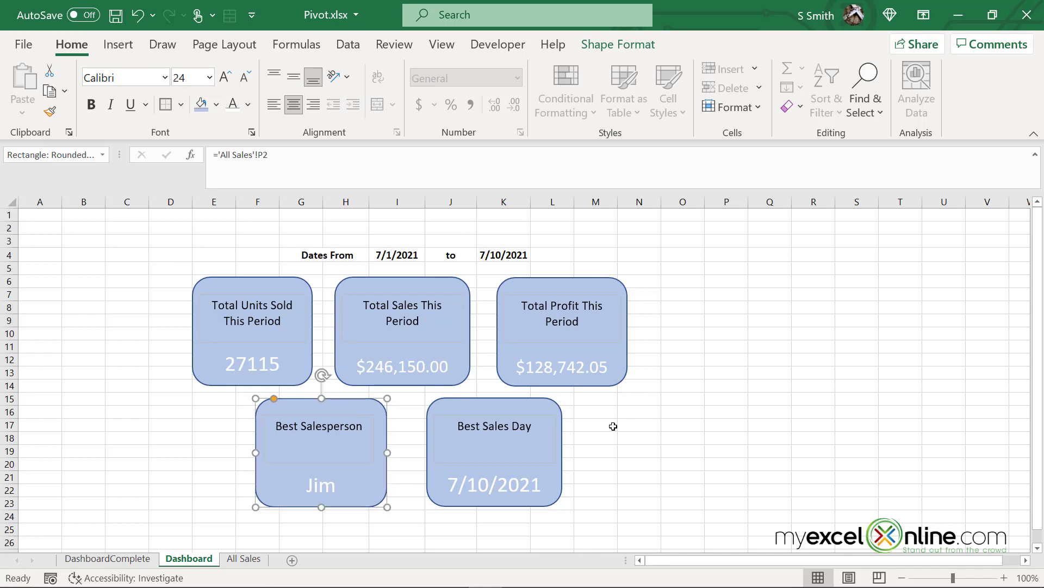
{"action": "left_click", "coordinate": [654, 414]}
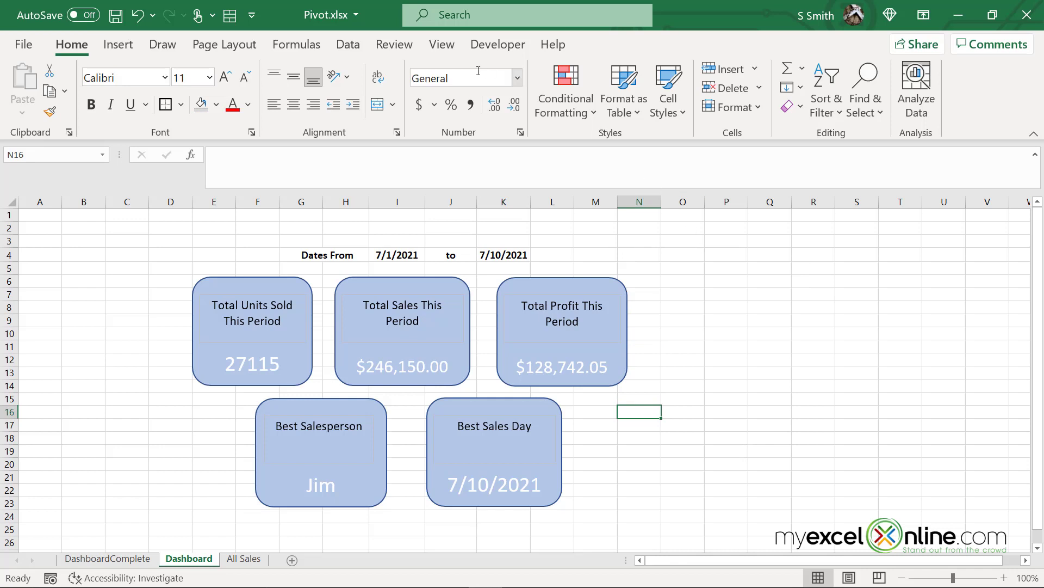
{"action": "left_click", "coordinate": [432, 48]}
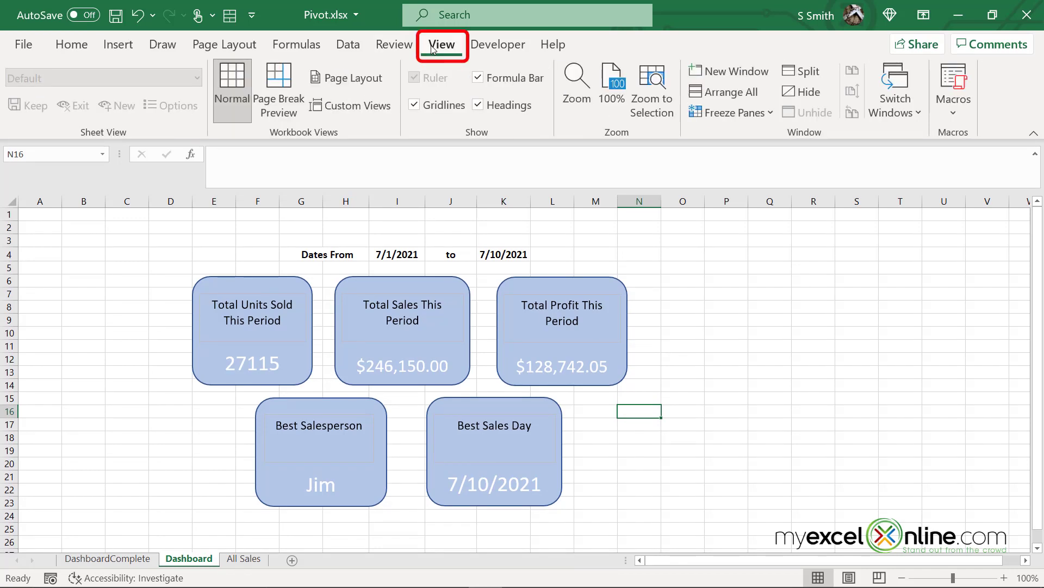
Uncheck Formula Bar, Gridlines and Headings, collapse the ribbon, and compare against DashboardComplete
{"action": "left_click", "coordinate": [477, 78]}
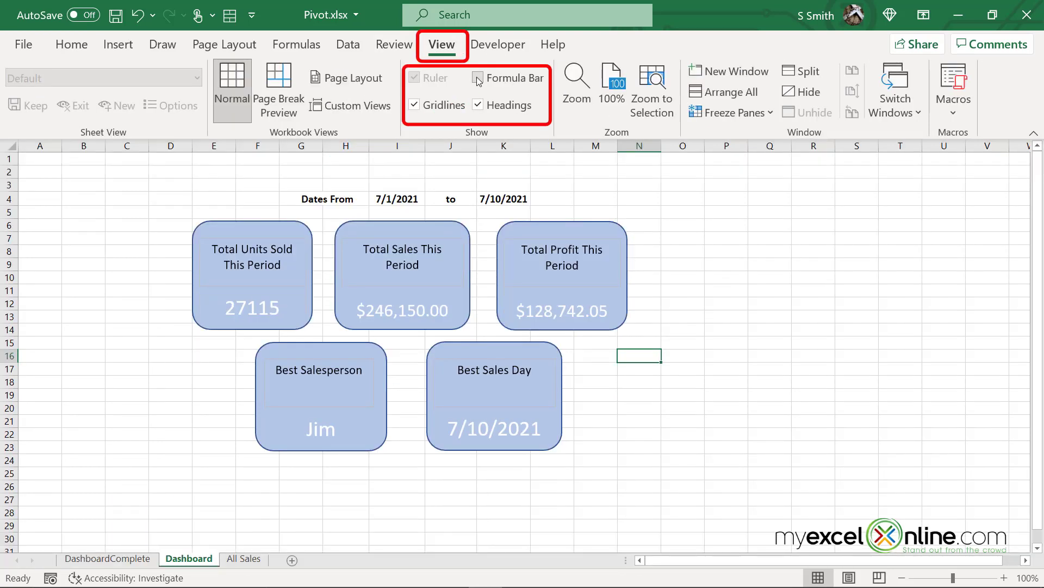
{"action": "left_click", "coordinate": [415, 105]}
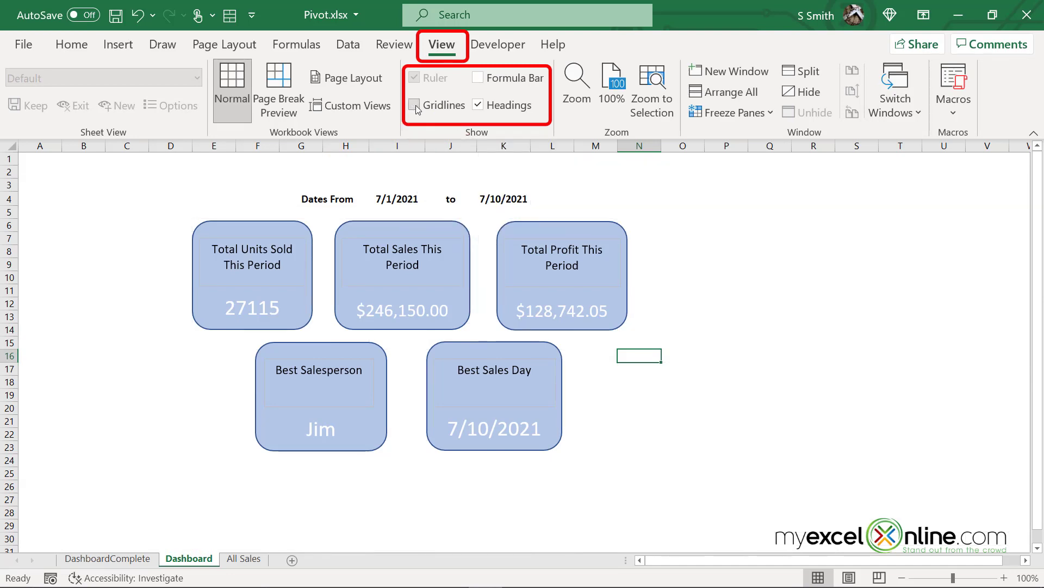
{"action": "left_click", "coordinate": [479, 105]}
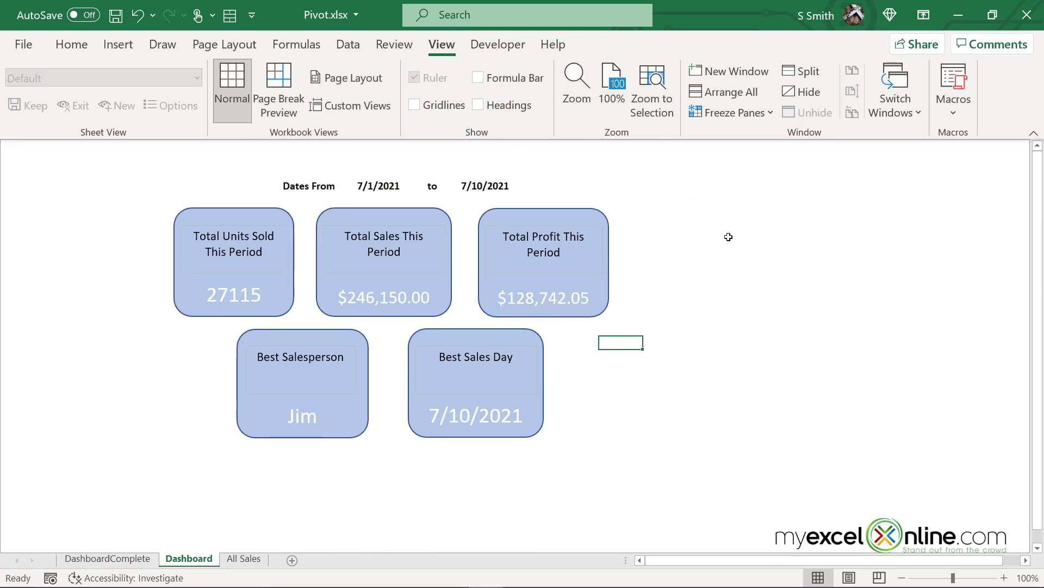
{"action": "left_click", "coordinate": [1034, 136]}
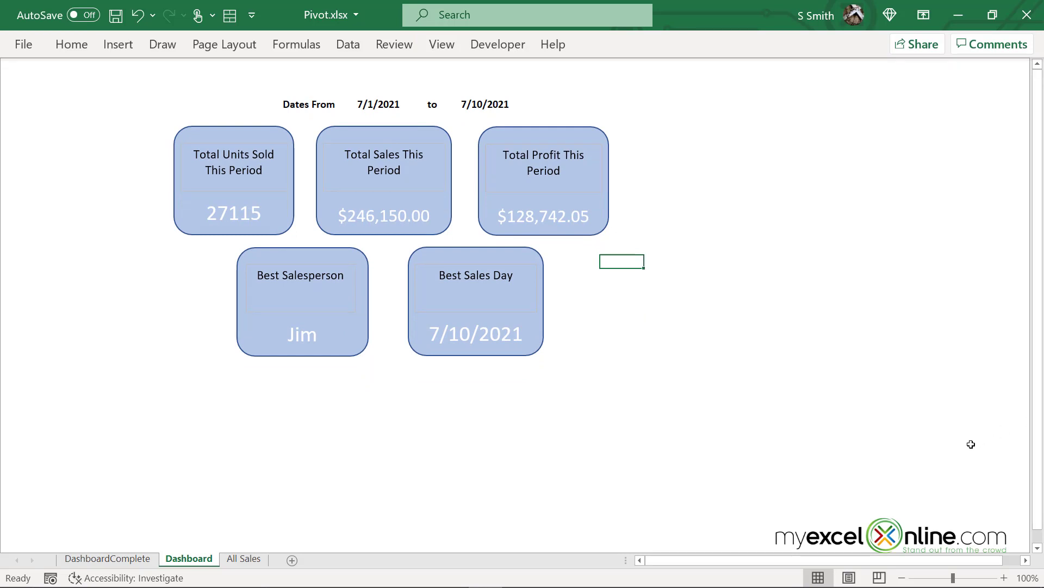
{"action": "left_click", "coordinate": [969, 444]}
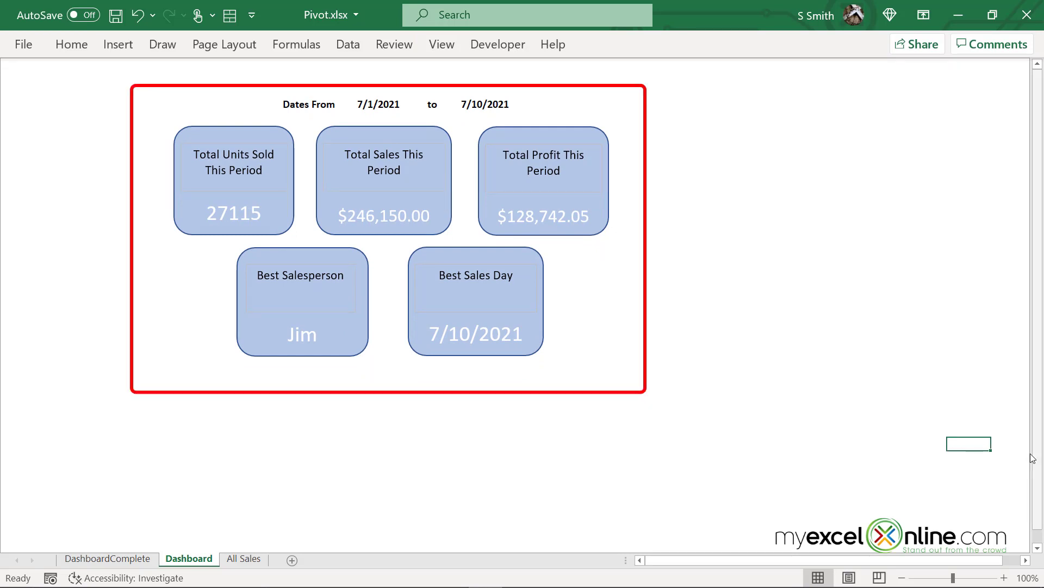
{"action": "left_click", "coordinate": [148, 563]}
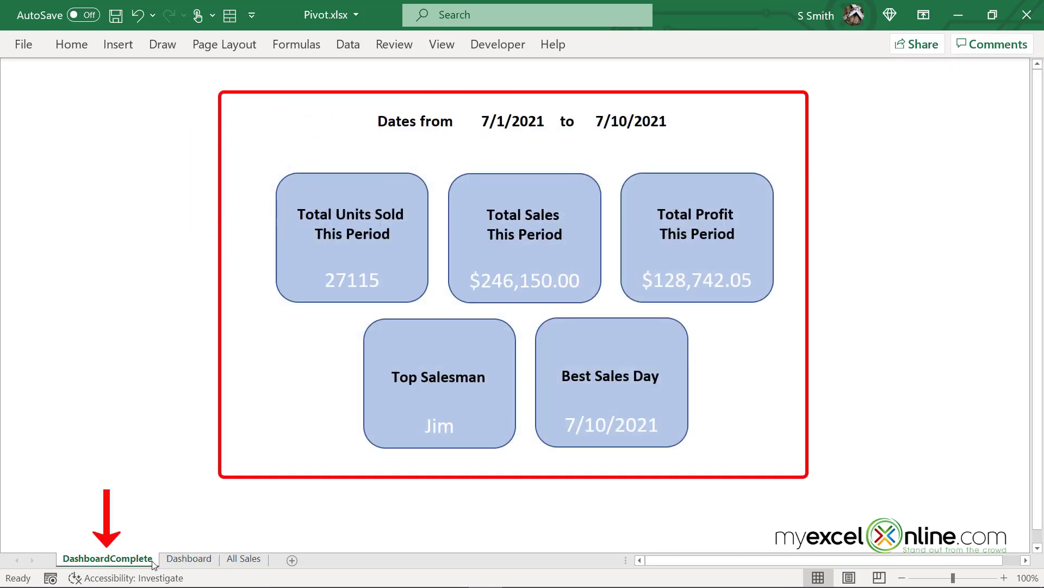
{"action": "left_click", "coordinate": [212, 566]}
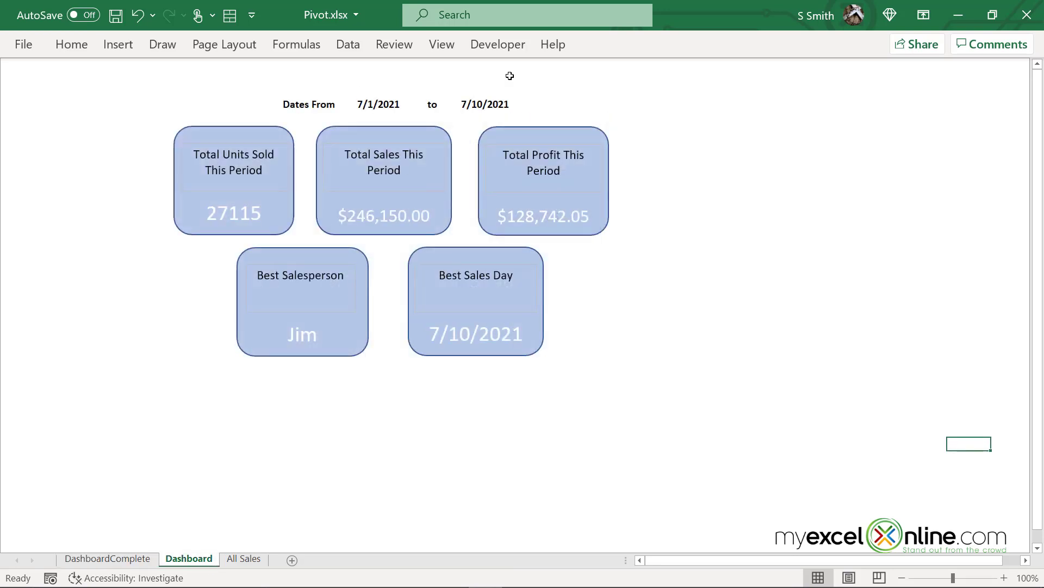